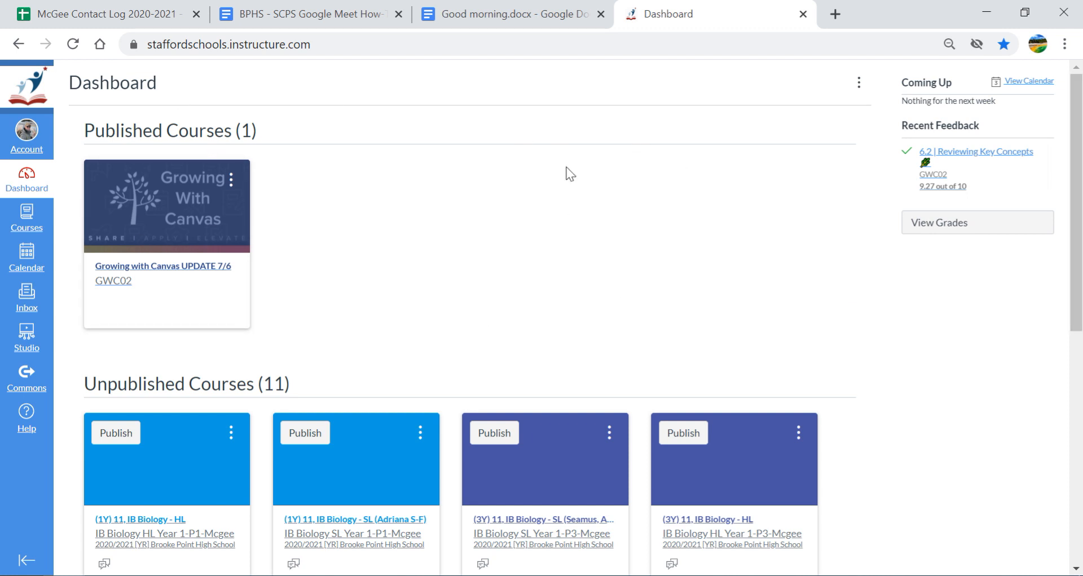
Scroll the Dashboard and open the unpublished 4X Anatomy & Physiology course card
scroll(1076, 338, "down", 2)
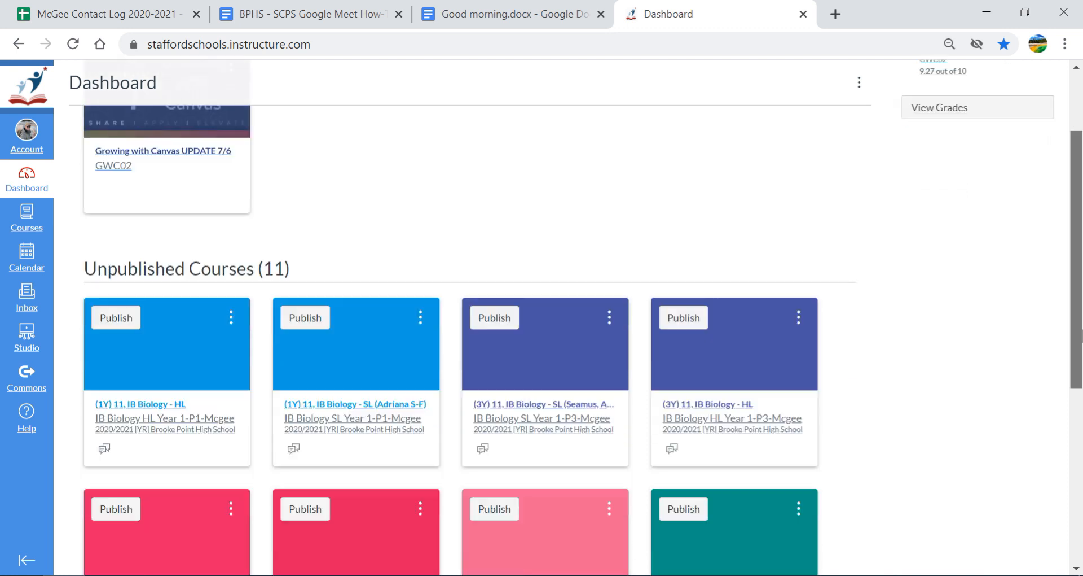
scroll(1077, 338, "down", 6)
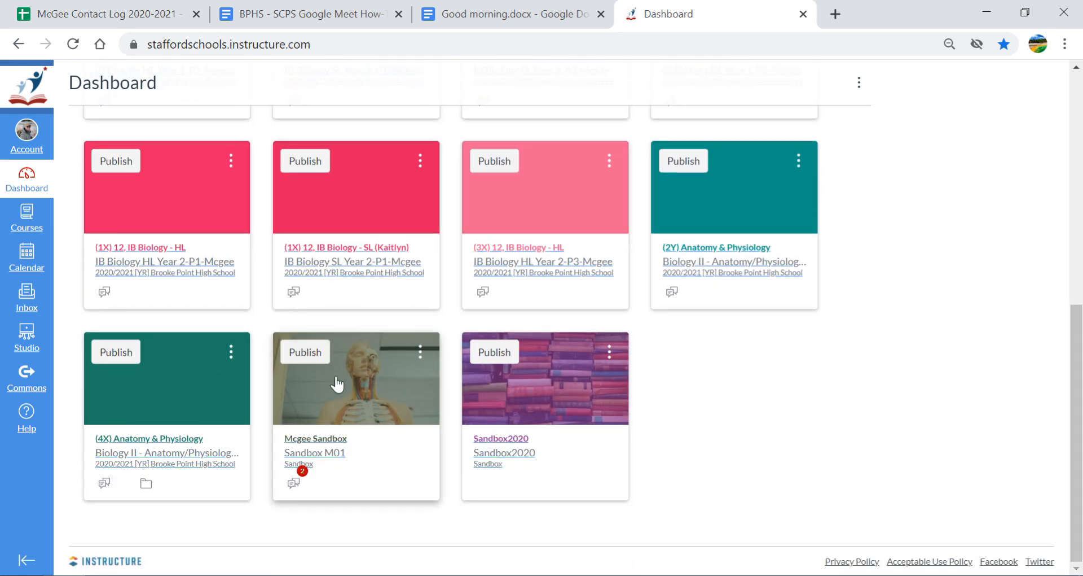
left_click(150, 408)
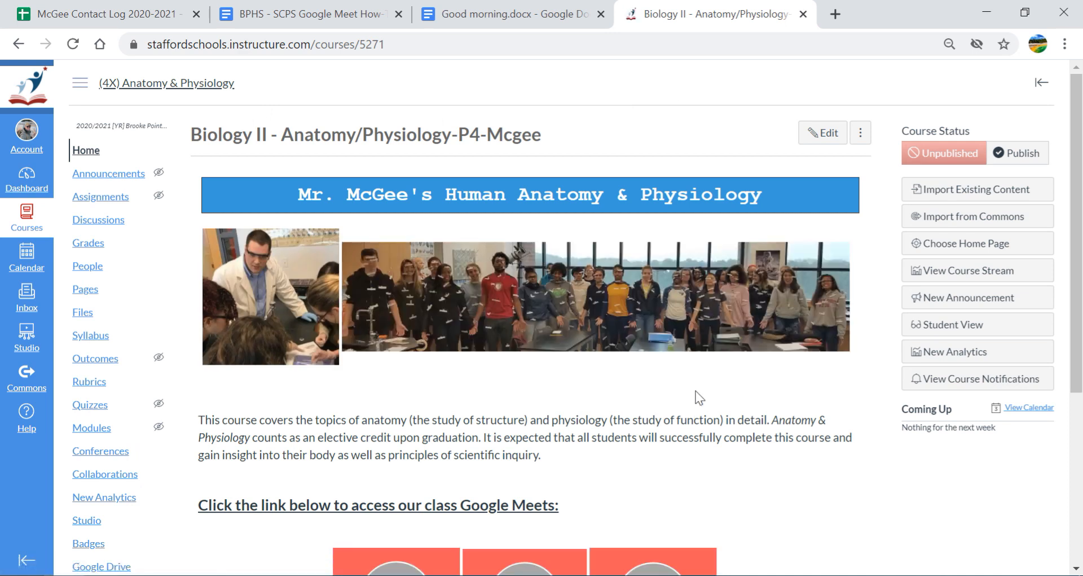
scroll(1076, 282, "down", 4)
left_click_drag(1082, 420, 1075, 364)
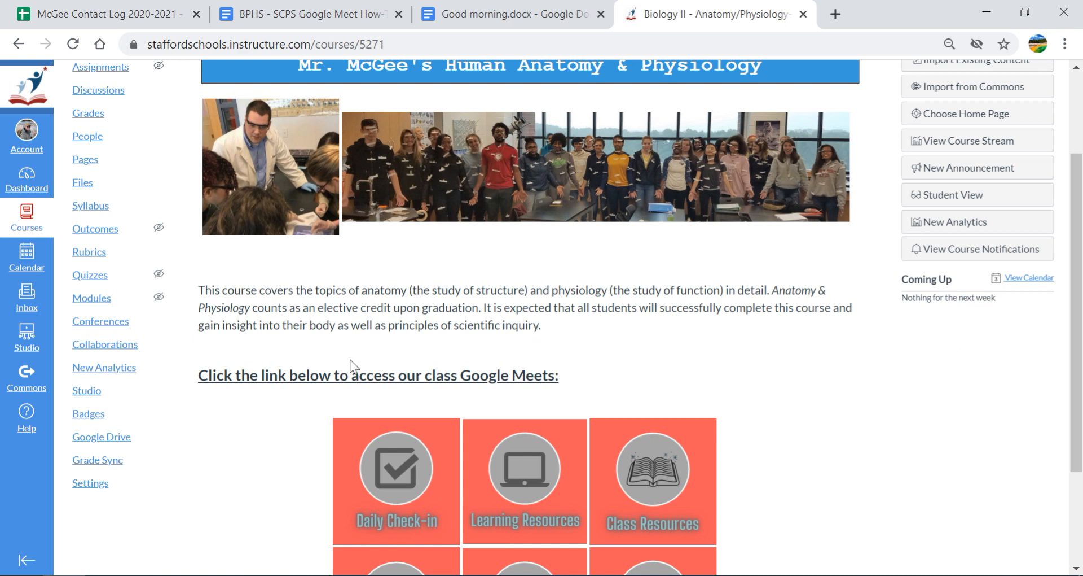
mouse_move(1081, 354)
left_mouse_down()
mouse_move(1081, 269)
mouse_move(1082, 435)
mouse_move(1082, 337)
left_mouse_up()
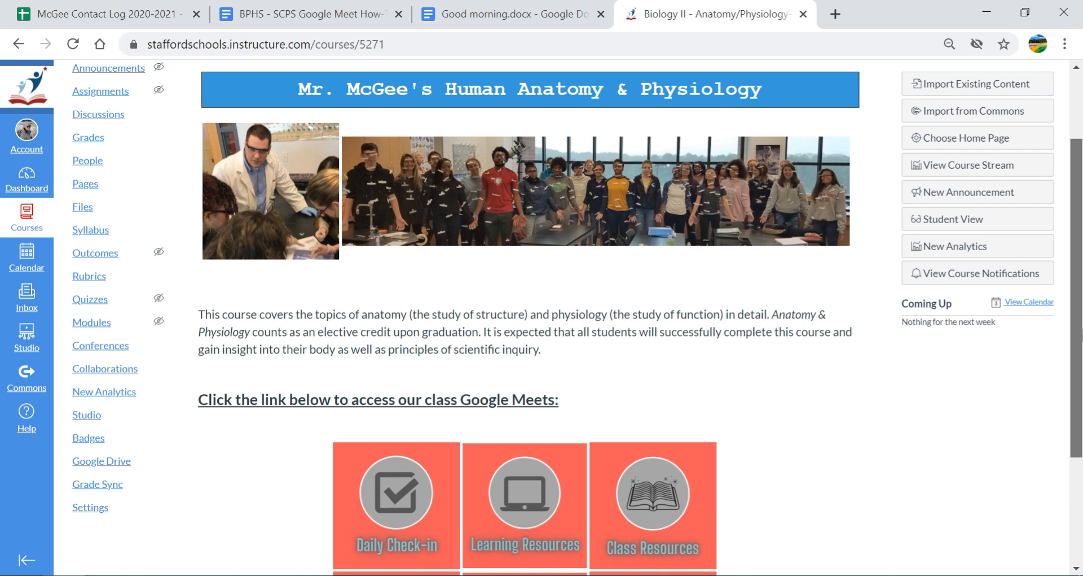
scroll(587, 360, "down", 3)
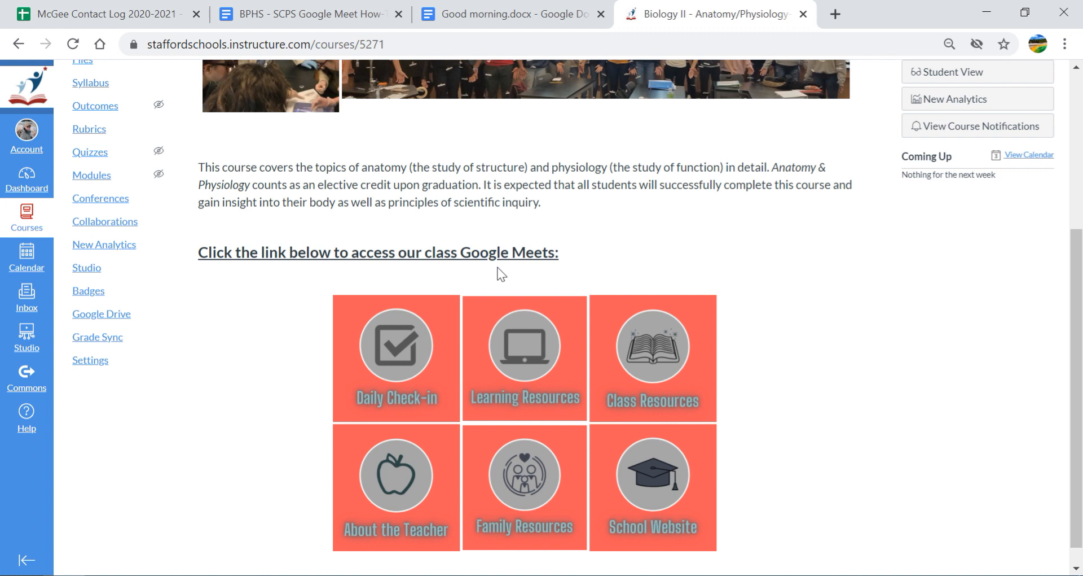
scroll(502, 275, "up", 5)
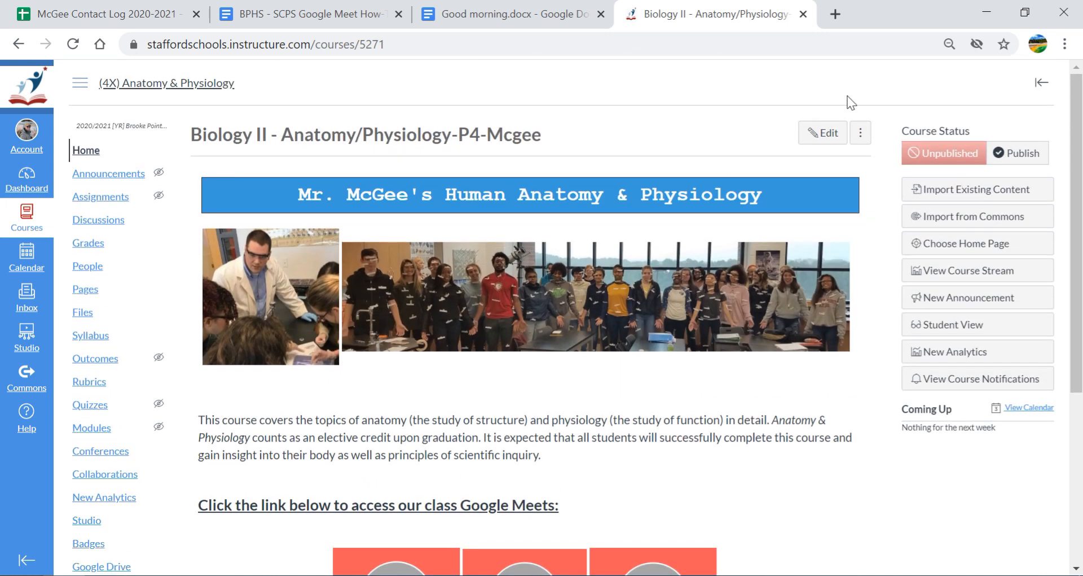
Open the course home page for editing and dismiss the auto-saved content prompt
left_click(823, 133)
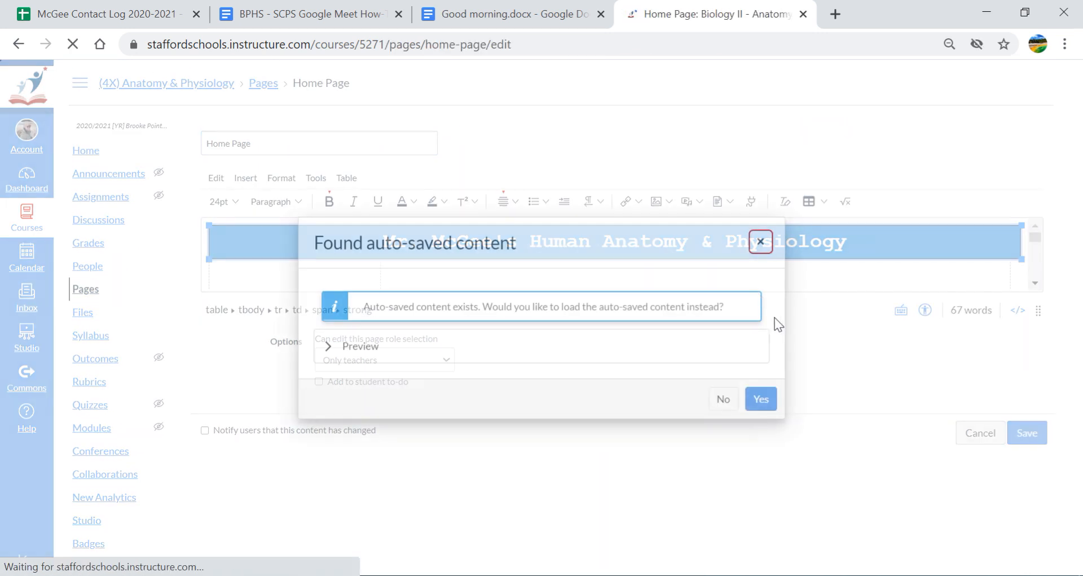
left_click(760, 241)
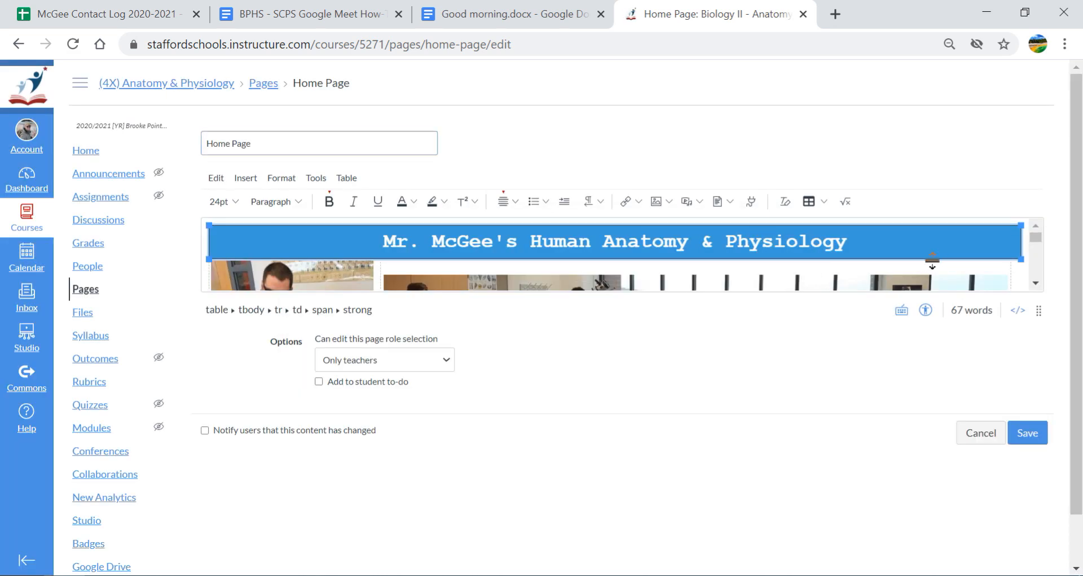
scroll(932, 260, "down", 5)
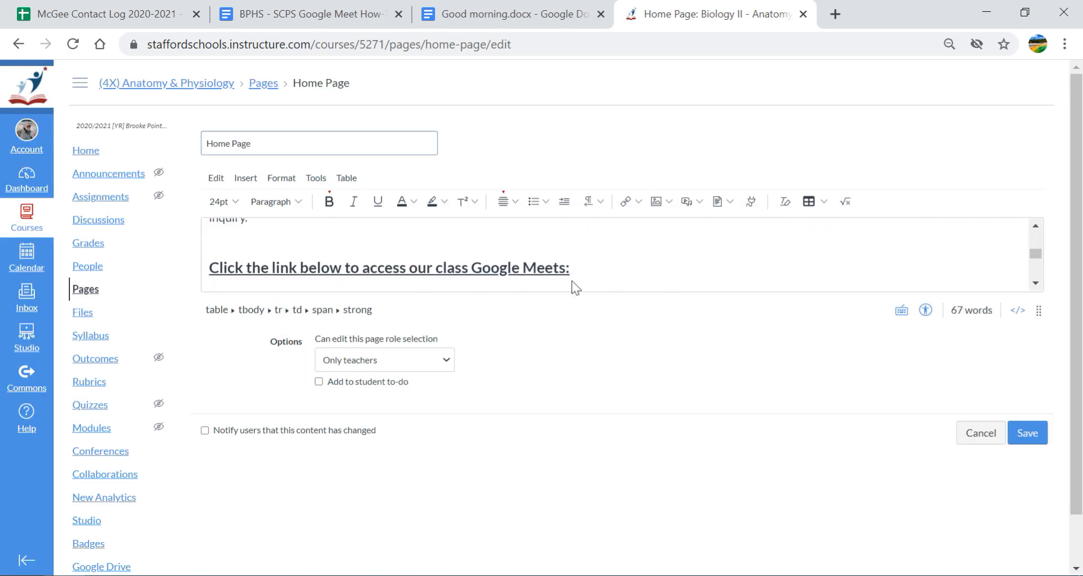
Add a blank line below the Google Meets heading
left_click(600, 271)
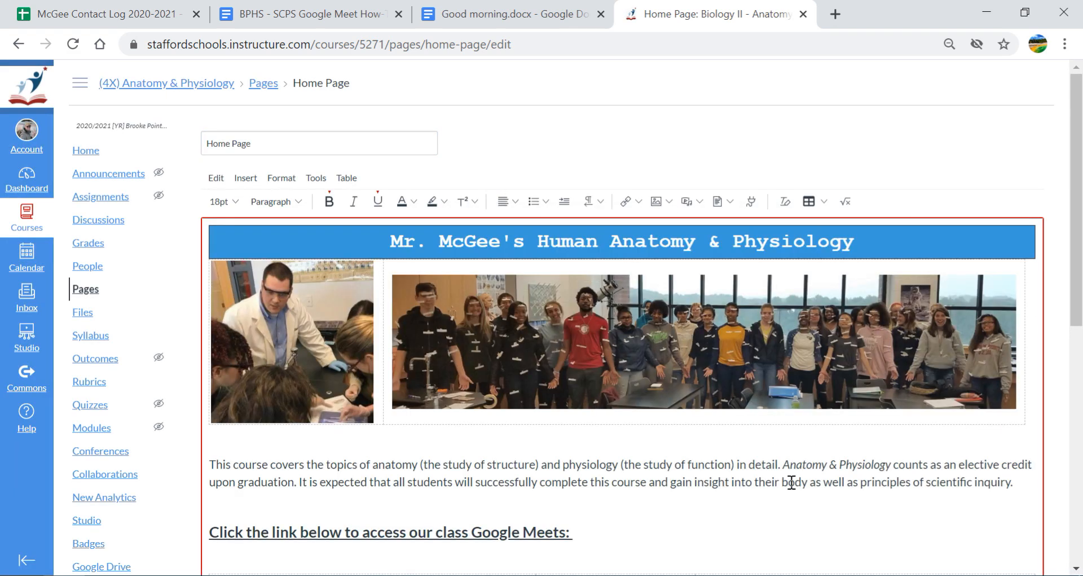
scroll(575, 320, "down", 4)
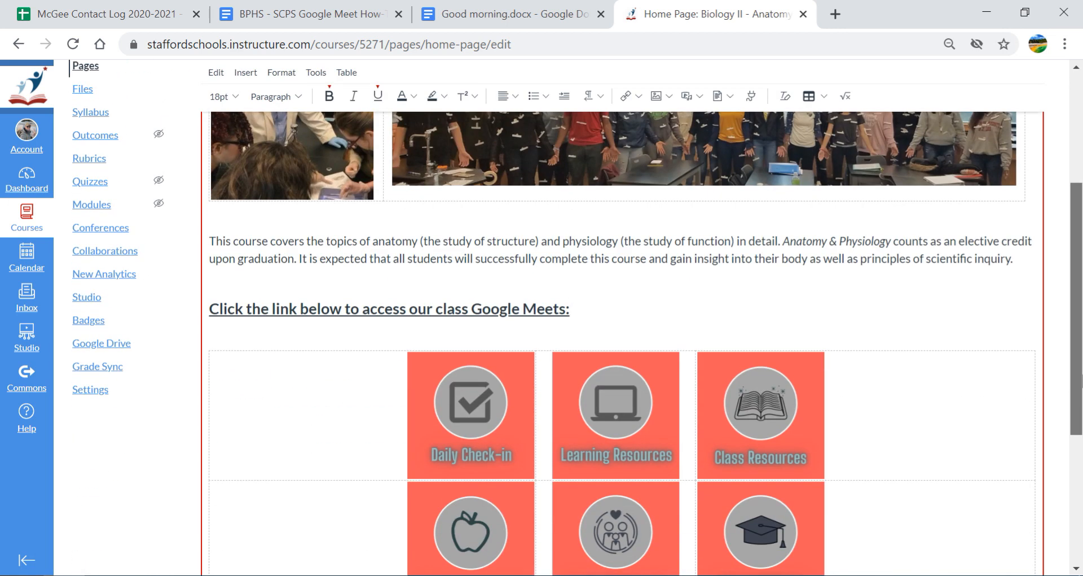
left_click(556, 306)
key("Return")
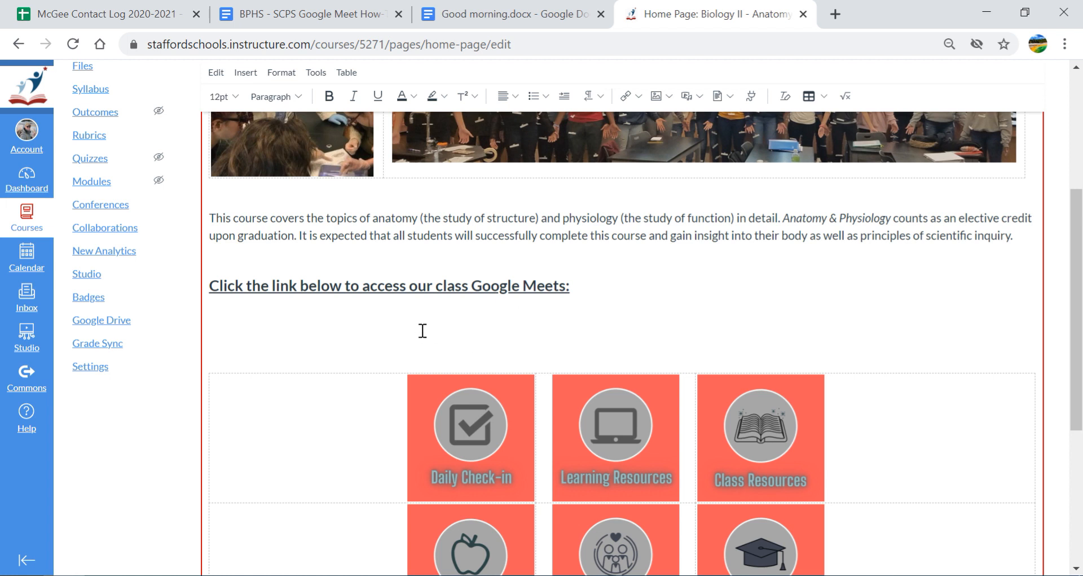
Insert a 2x1 table below the Google Meets heading
left_click(341, 71)
mouse_move(350, 96)
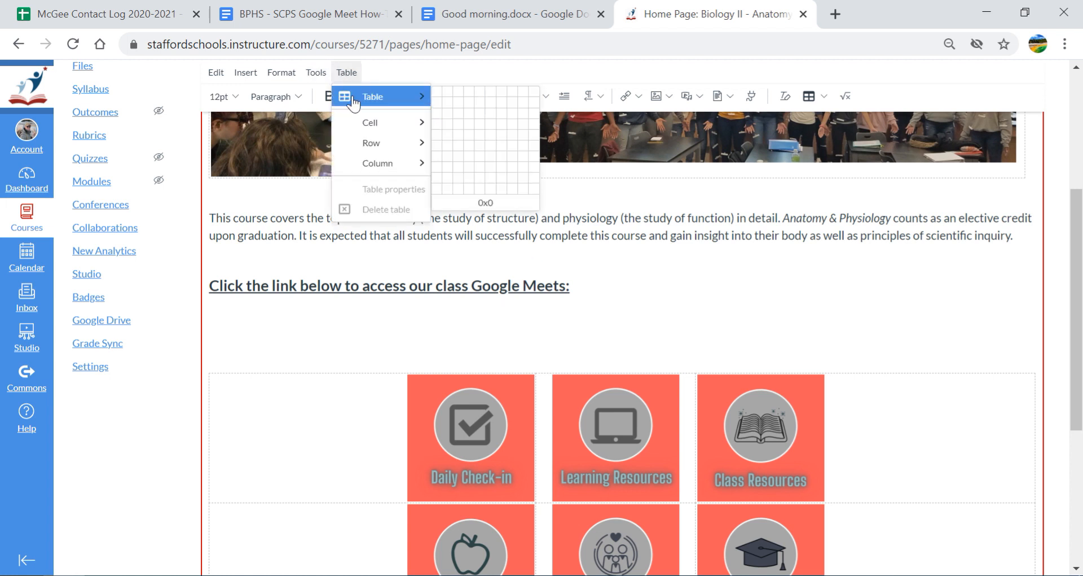
left_click(450, 93)
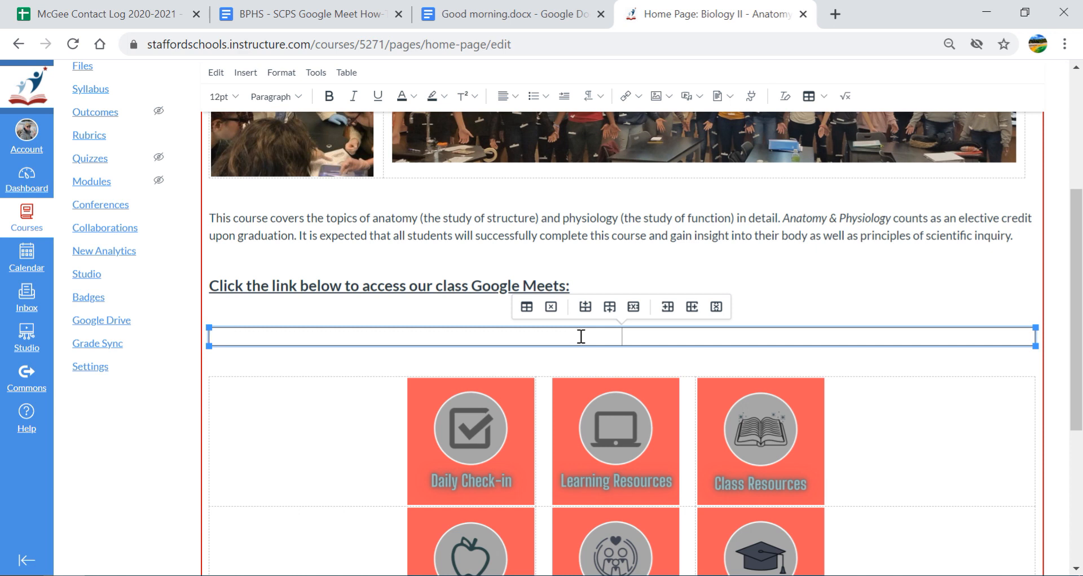
Type the class code into the right cell, split it onto two lines, and center them
left_click(651, 342)
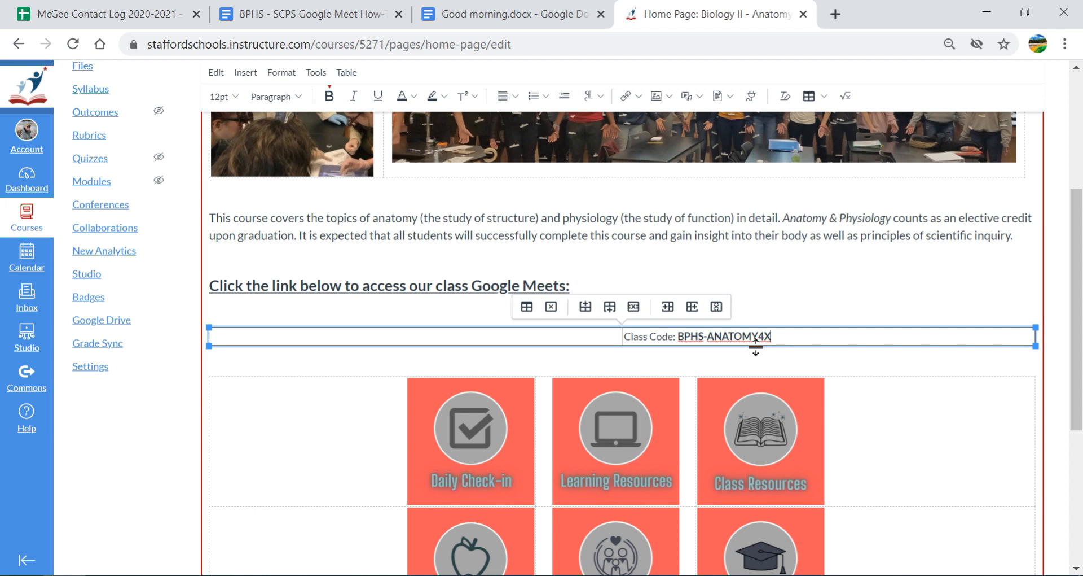
left_click(679, 337)
key("Return")
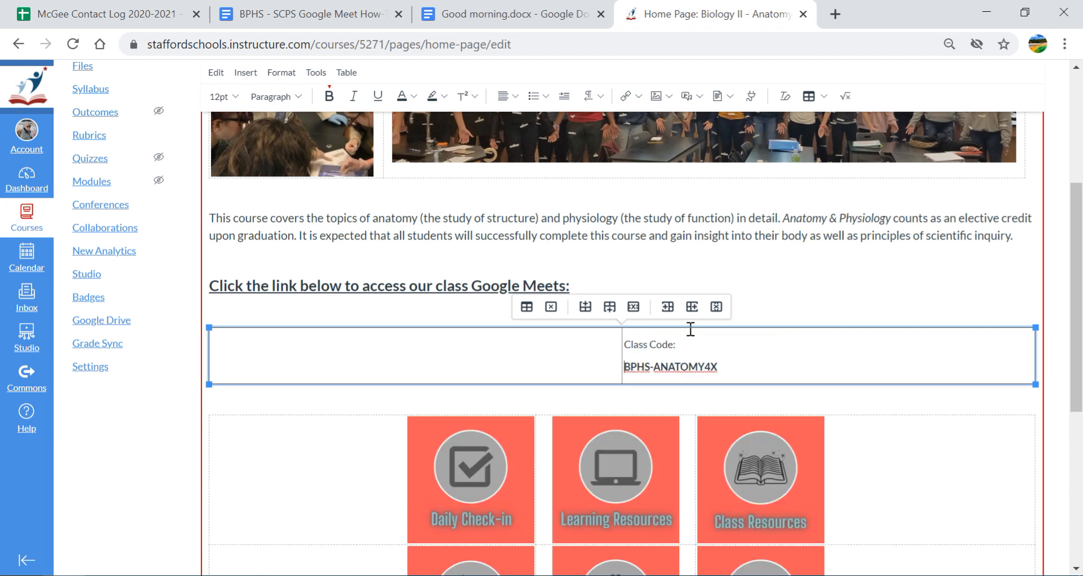
left_click_drag(728, 368, 619, 344)
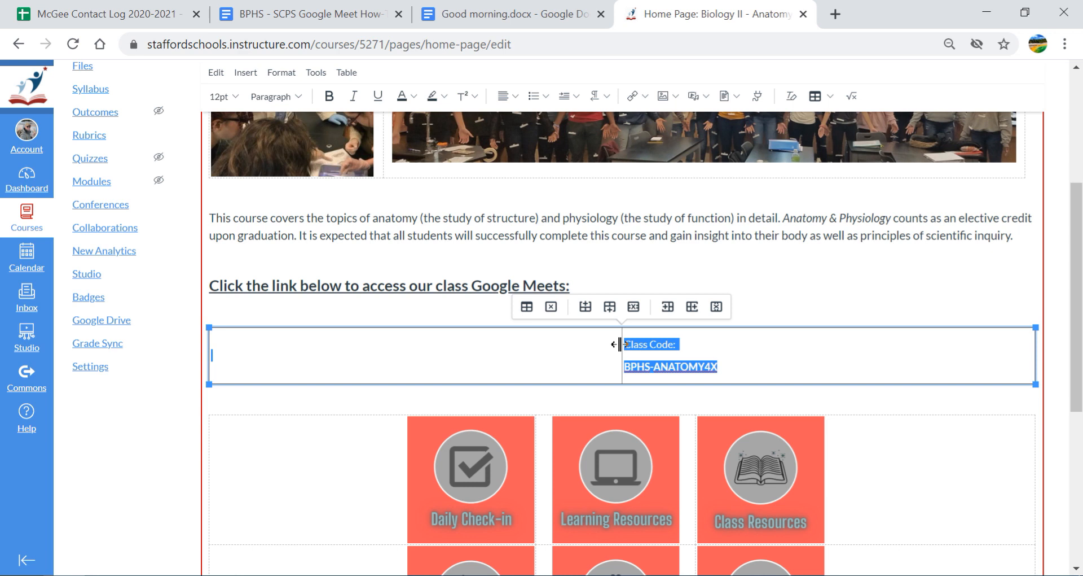
left_click(516, 96)
left_click(545, 133)
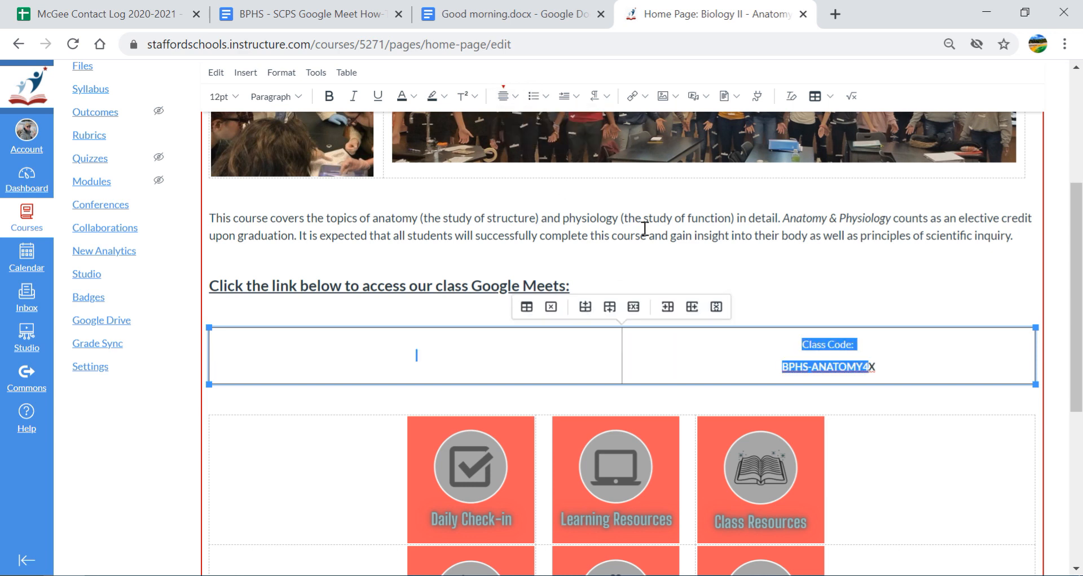
left_click(418, 356)
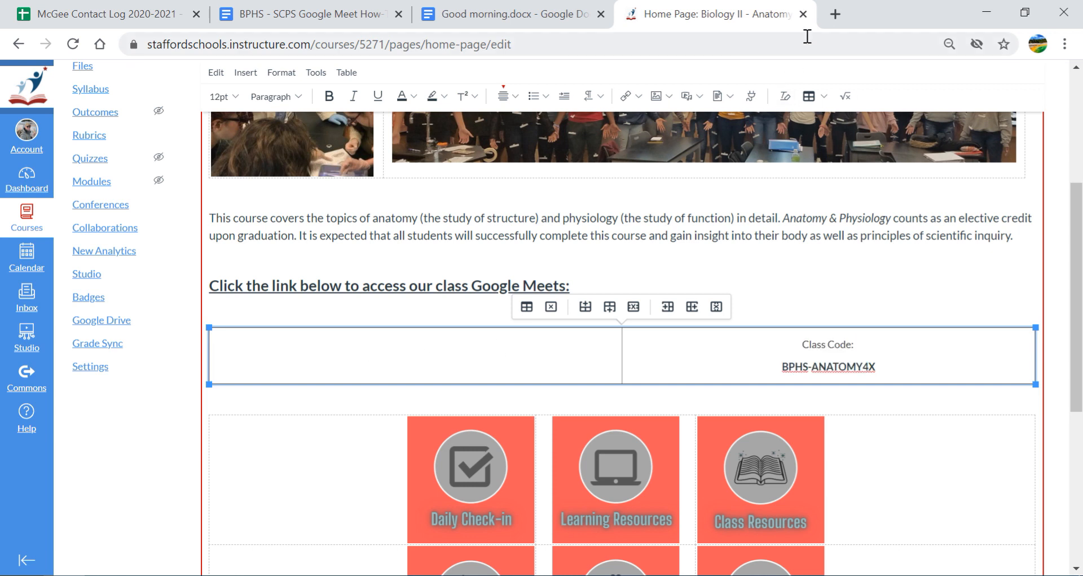
Load google.com in a new browser tab
left_click(835, 14)
type("gogo")
key("BackSpace")
key("BackSpace")
type("og")
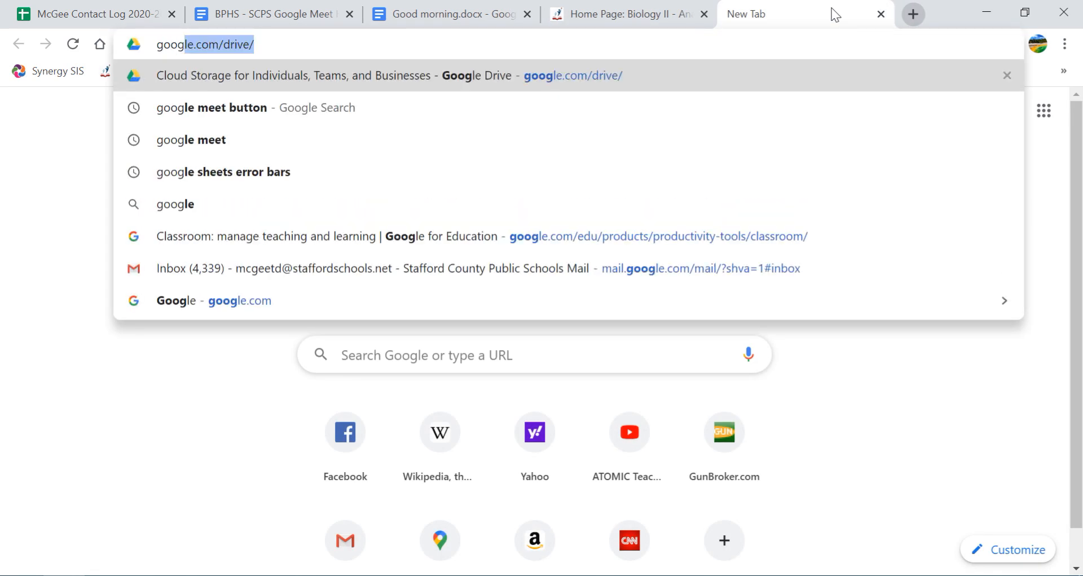
type("le.com")
key("Return")
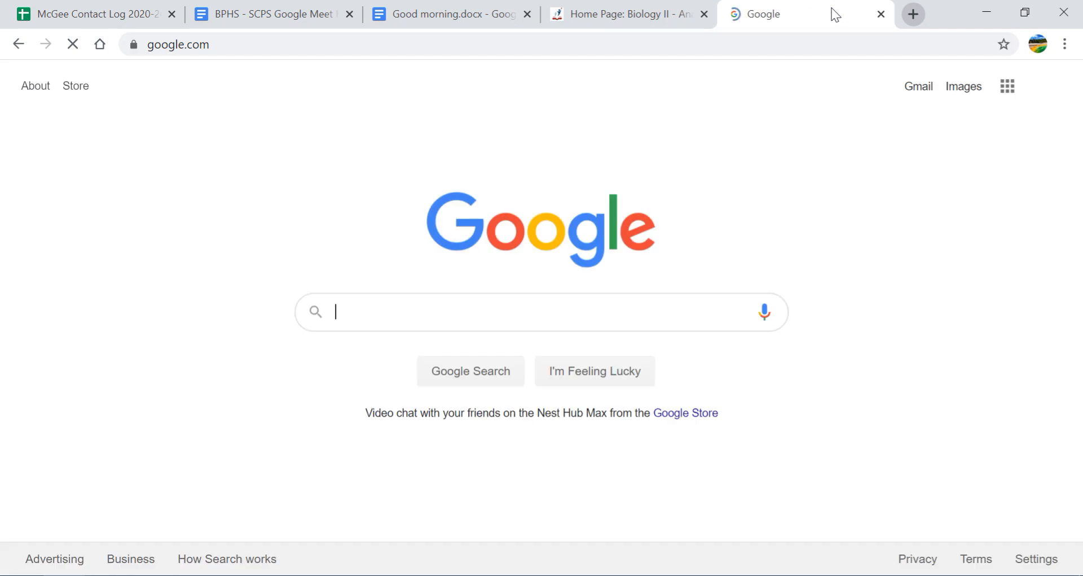
Search Google Images for 'button', then refine the search to 'google meet button'
type("button")
key("Return")
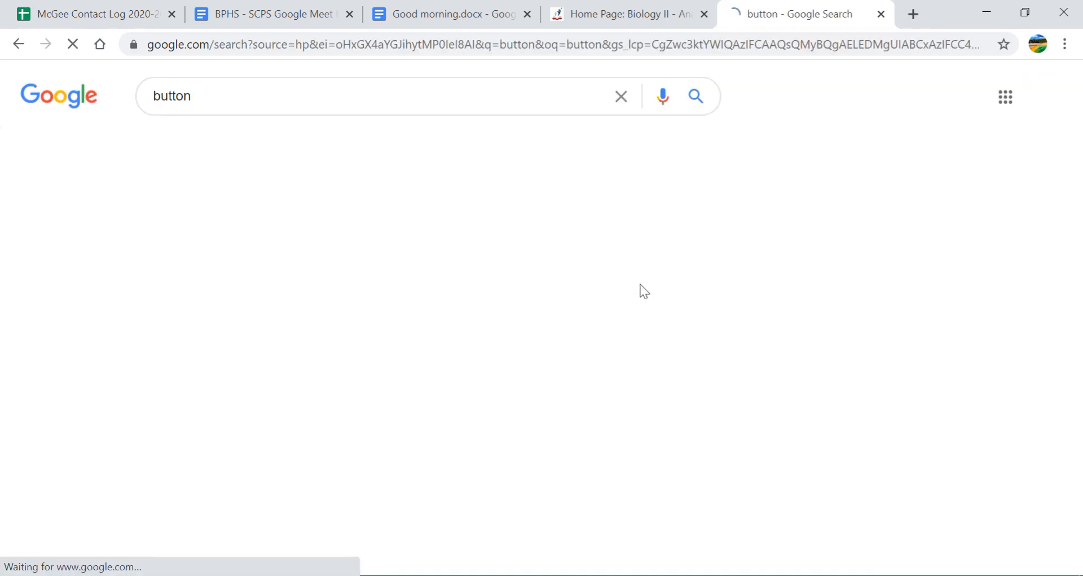
left_click(230, 142)
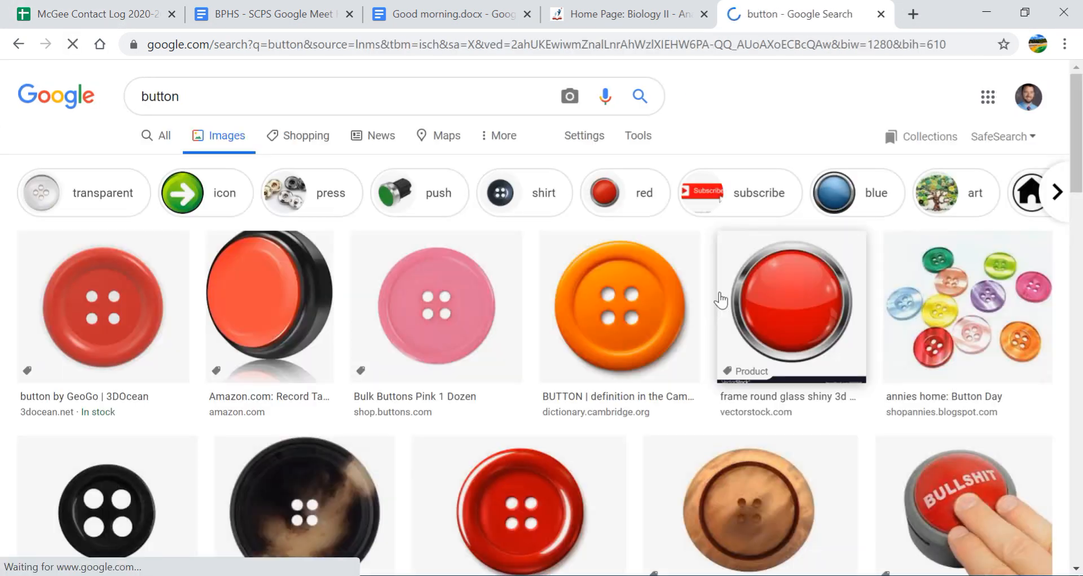
left_click(1010, 533)
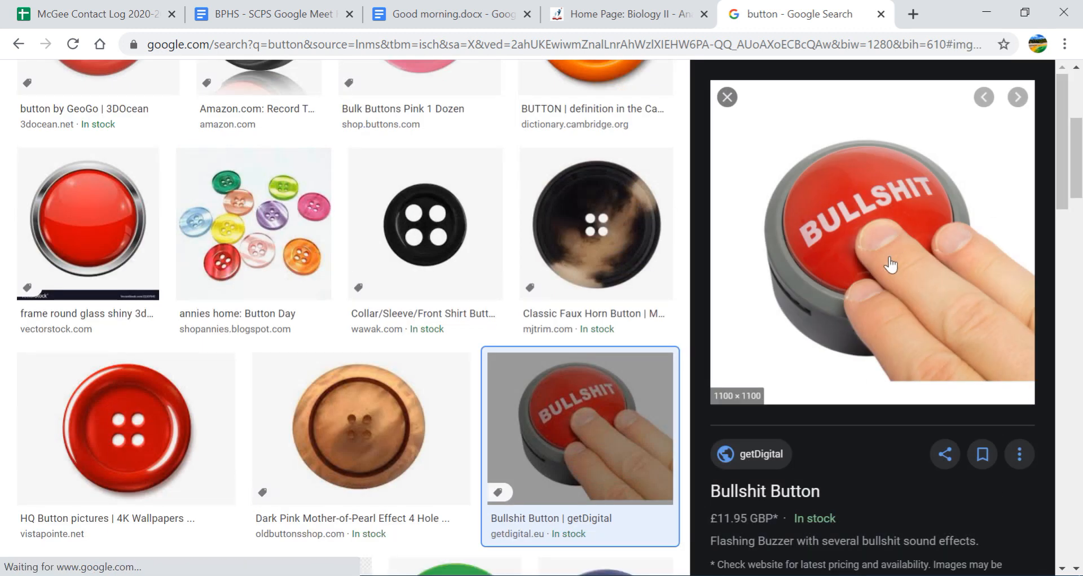
scroll(581, 213, "up", 5)
double_click(159, 96)
type("google meet bu")
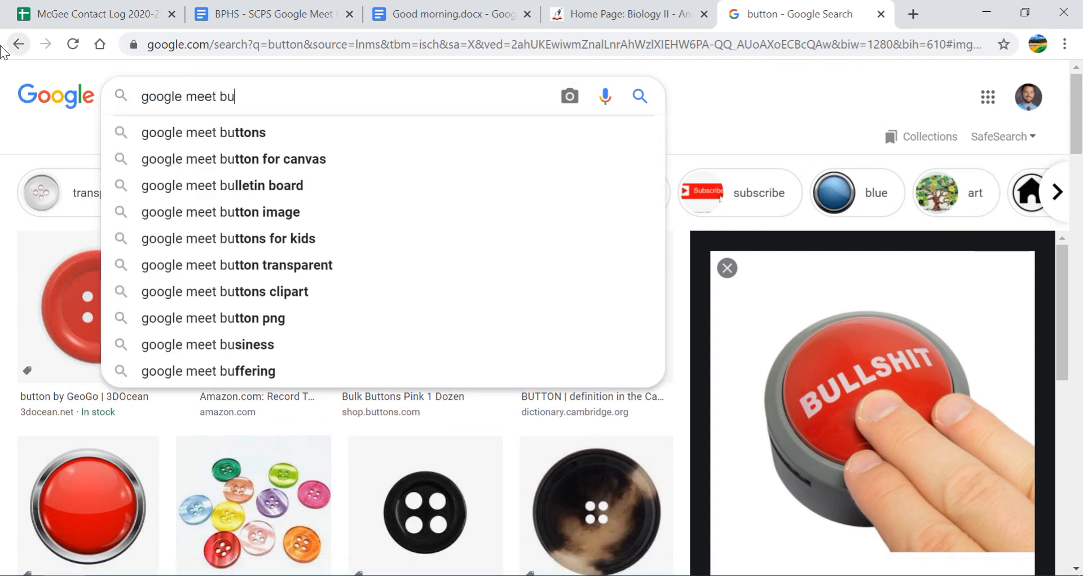
type("tton")
key("Return")
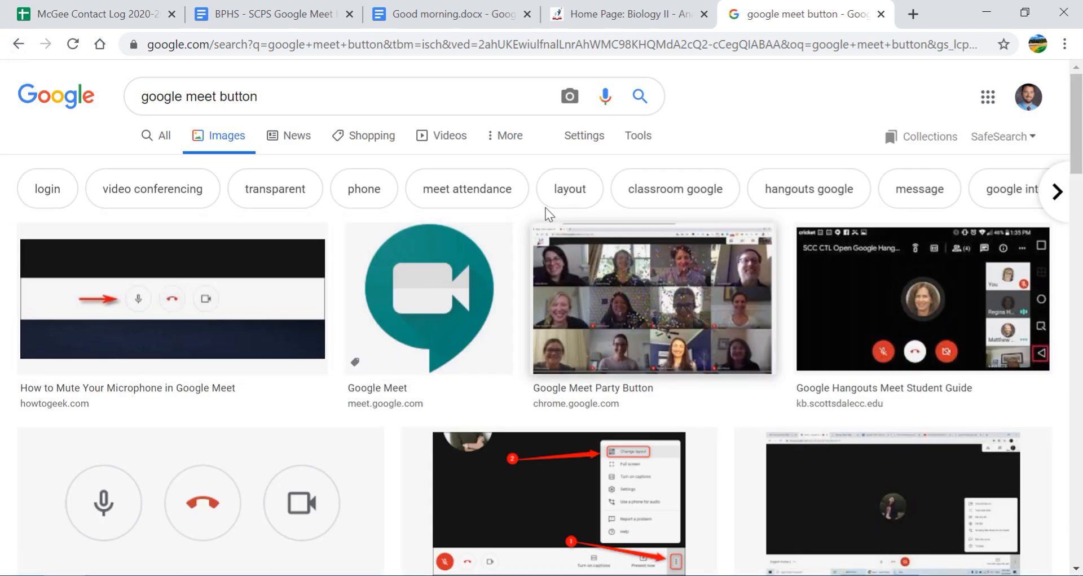
Upload unn-2 from E:\CANVAS and insert it into the table's empty left cell
left_click(581, 14)
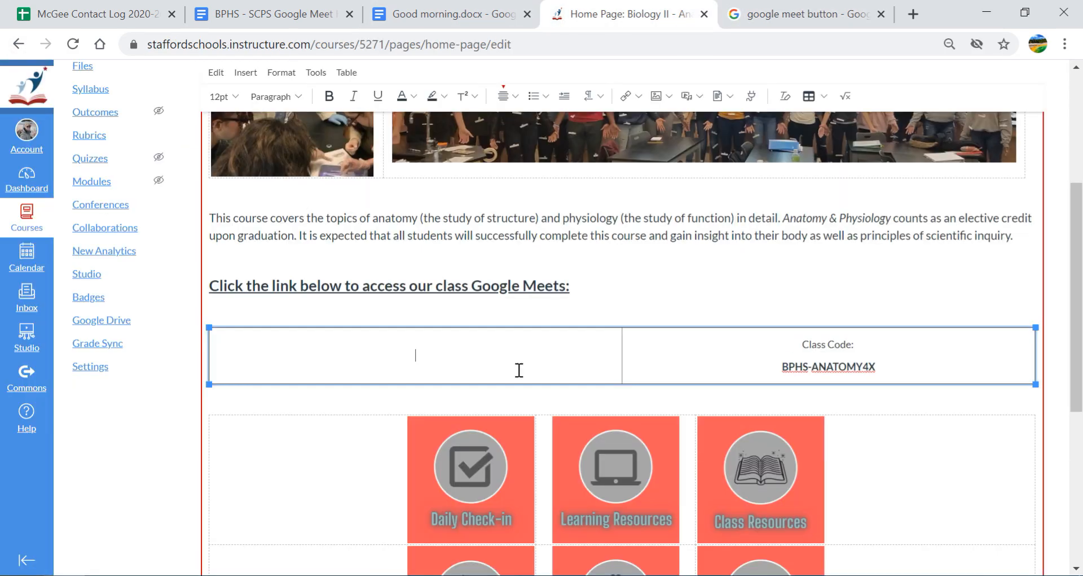
left_click(516, 349)
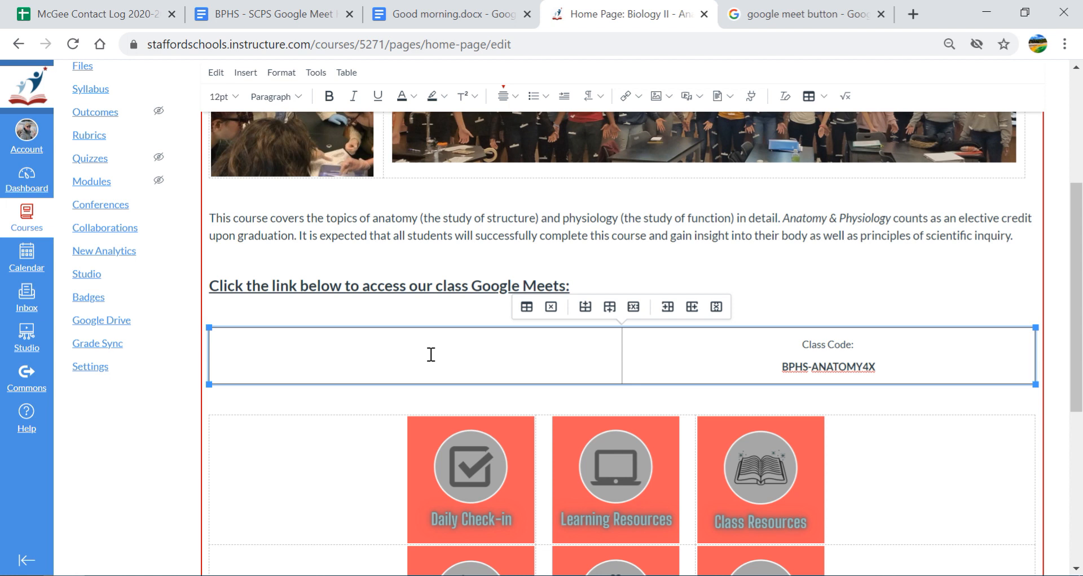
left_click(670, 97)
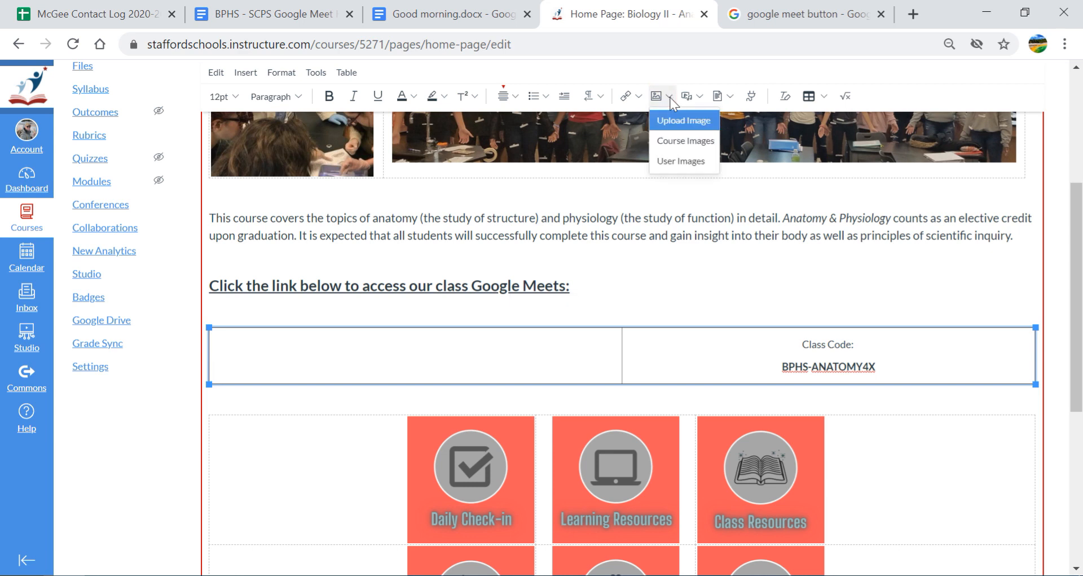
left_click(679, 131)
left_click(565, 259)
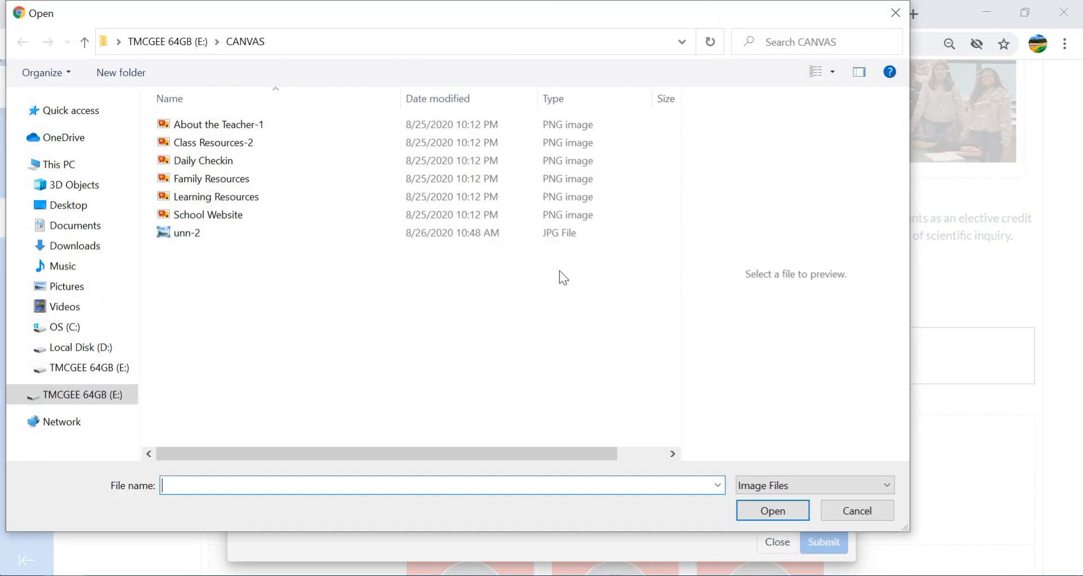
left_click(336, 232)
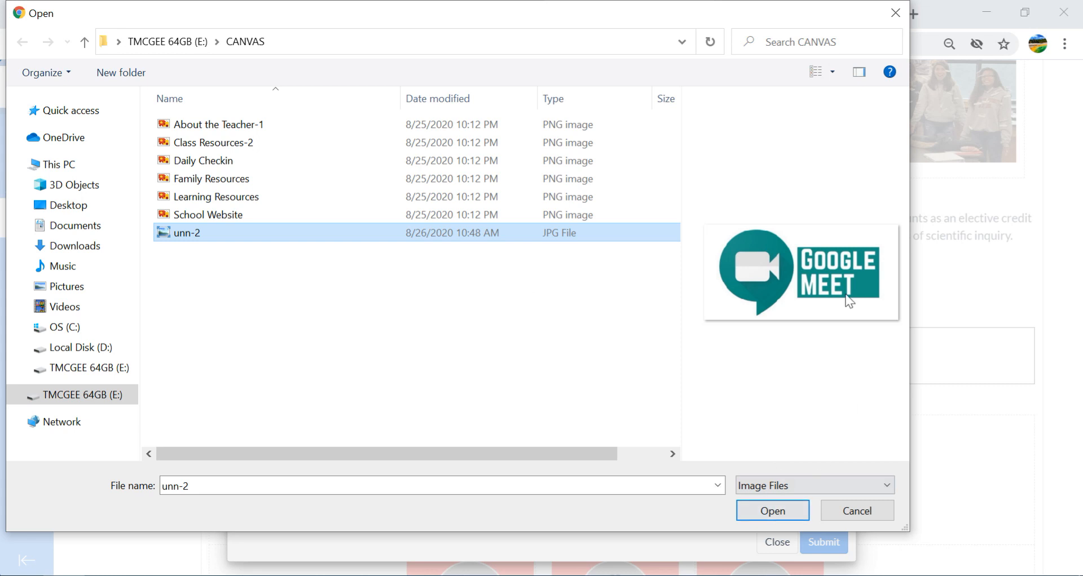
left_click(773, 511)
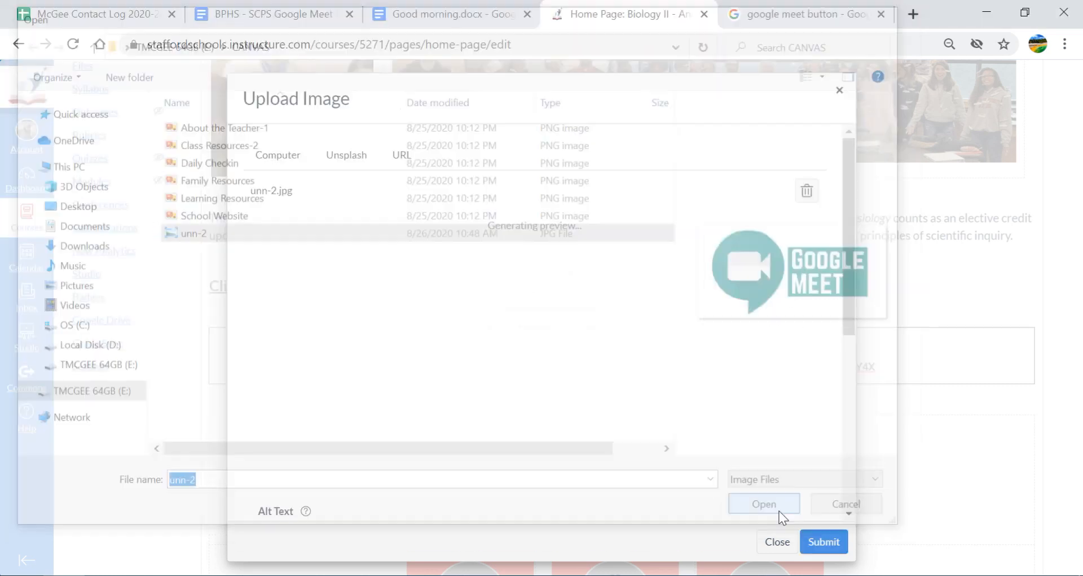
left_click(826, 543)
scroll(862, 505, "up", 2)
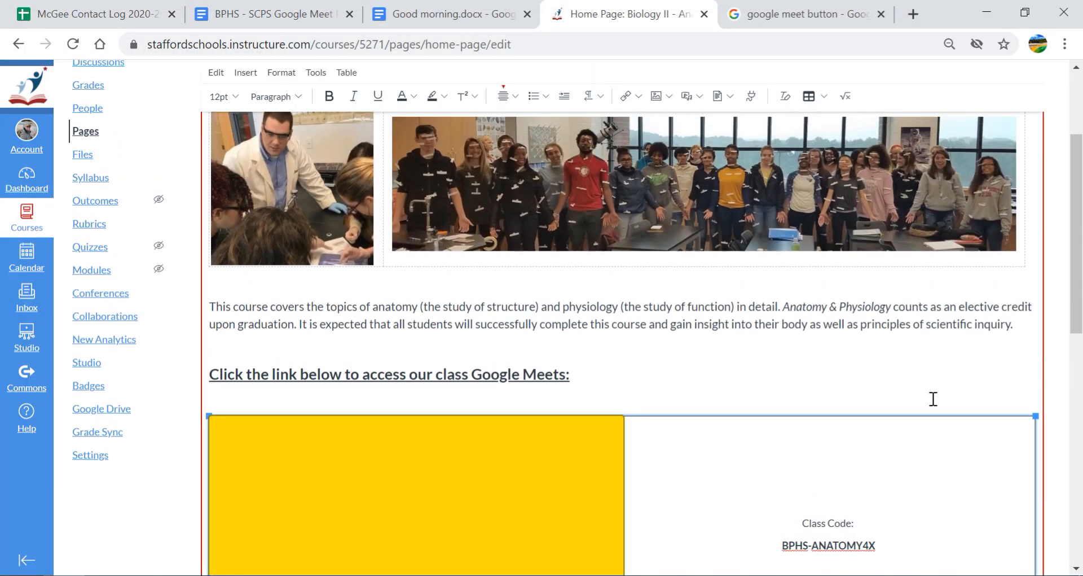
Shrink the Google Meet image to about 403x198
scroll(487, 320, "down", 4)
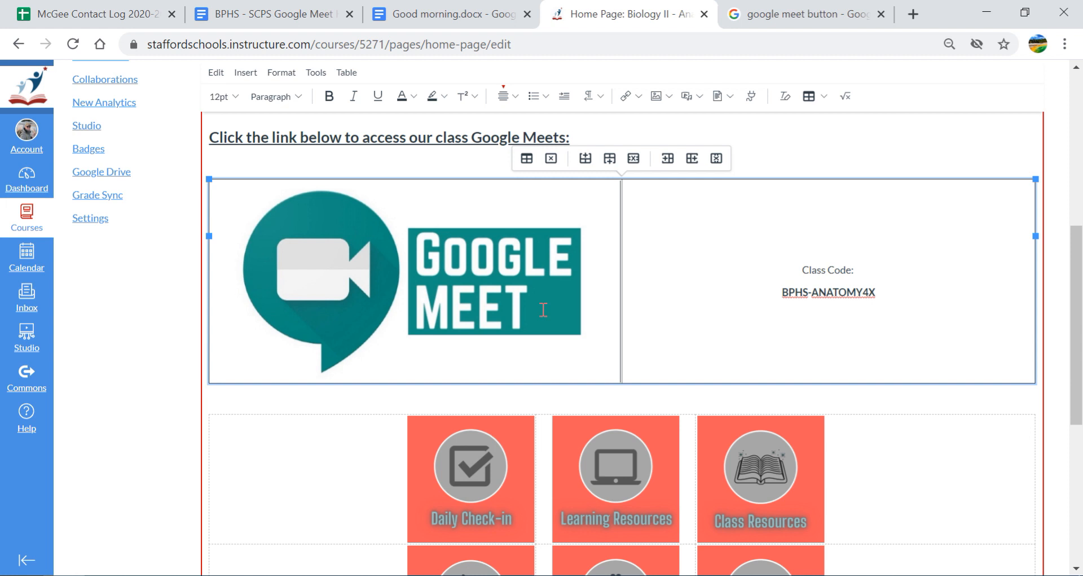
left_click(454, 263)
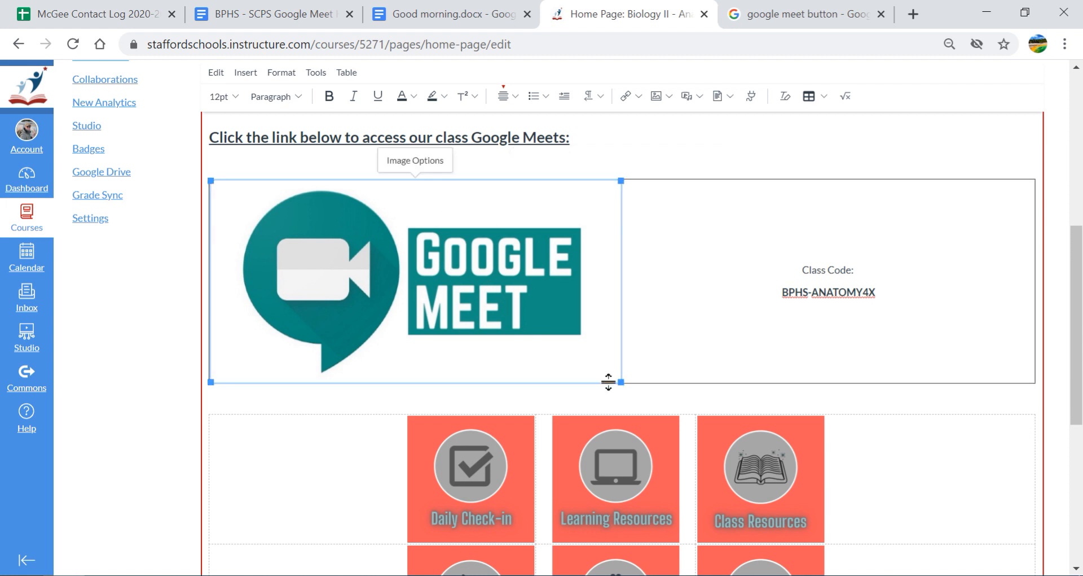
left_click_drag(621, 381, 444, 284)
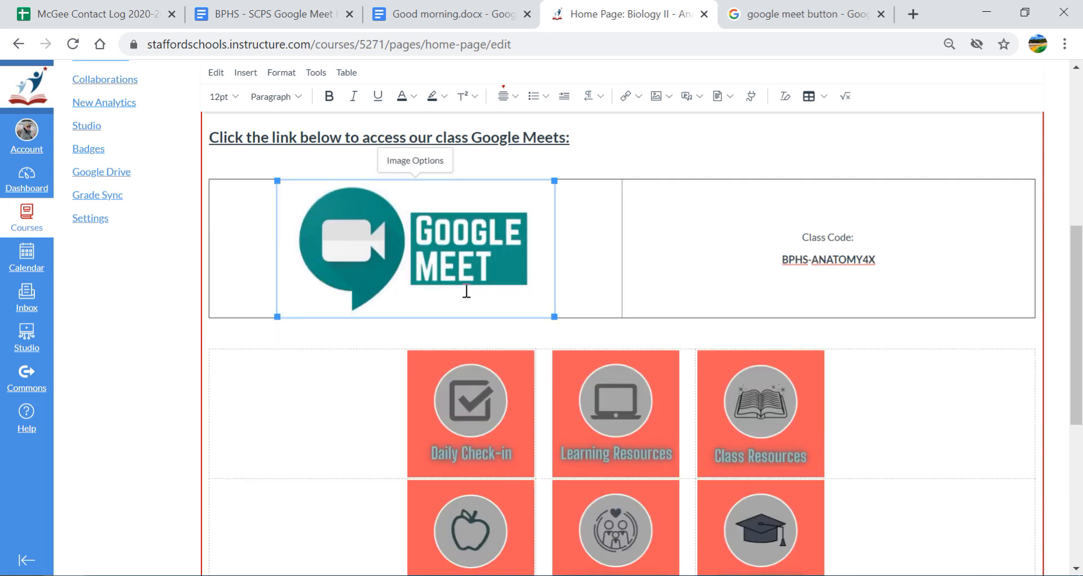
left_click_drag(555, 316, 522, 272)
Narrow the table to about half the page width and rebalance its two columns
left_click_drag(621, 248, 535, 249)
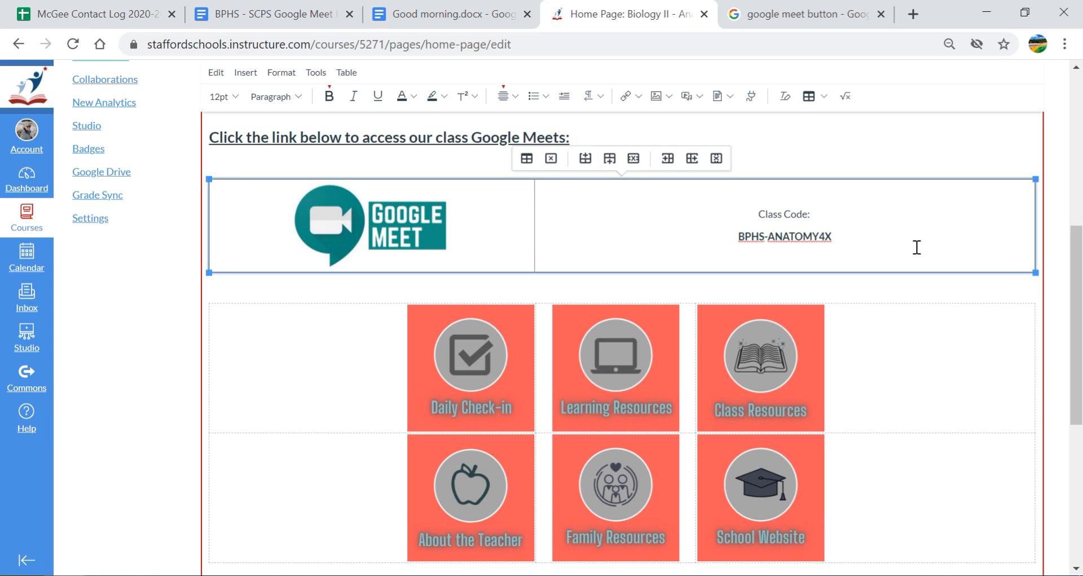
left_click_drag(1034, 241, 682, 232)
left_click_drag(559, 227, 499, 232)
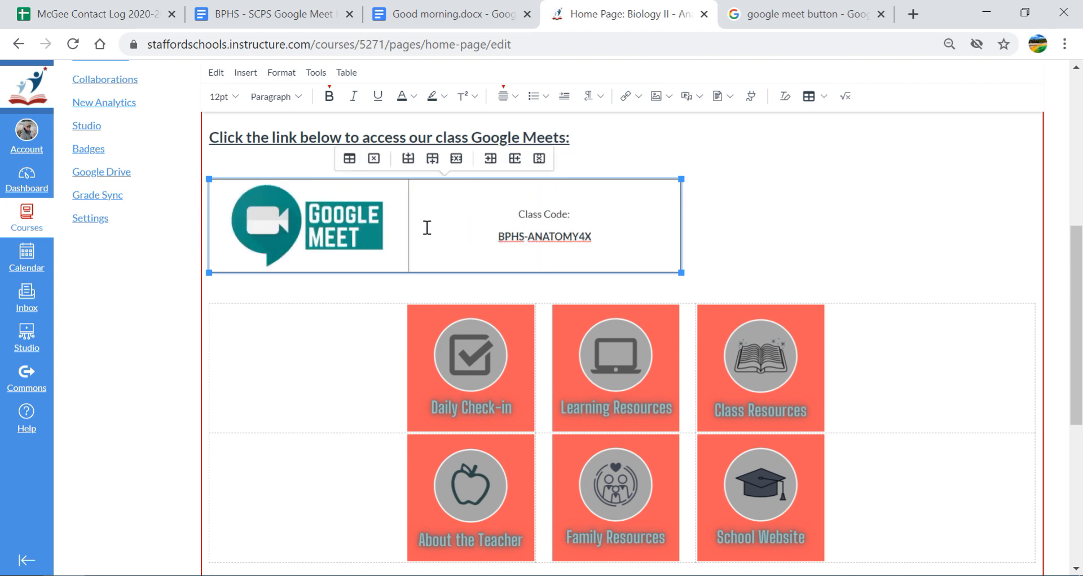
left_click_drag(408, 233, 457, 234)
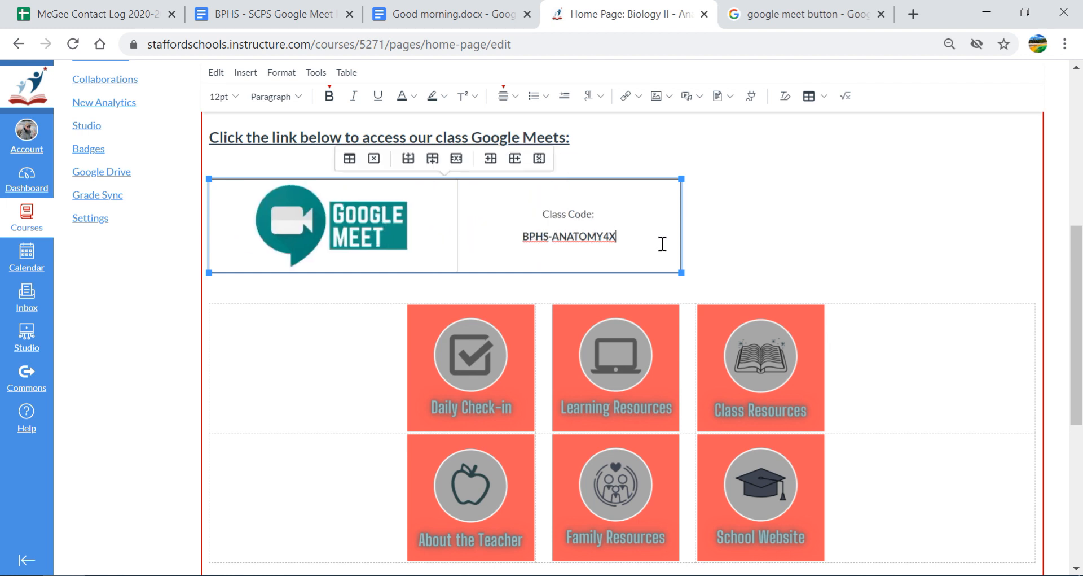
left_click(783, 229)
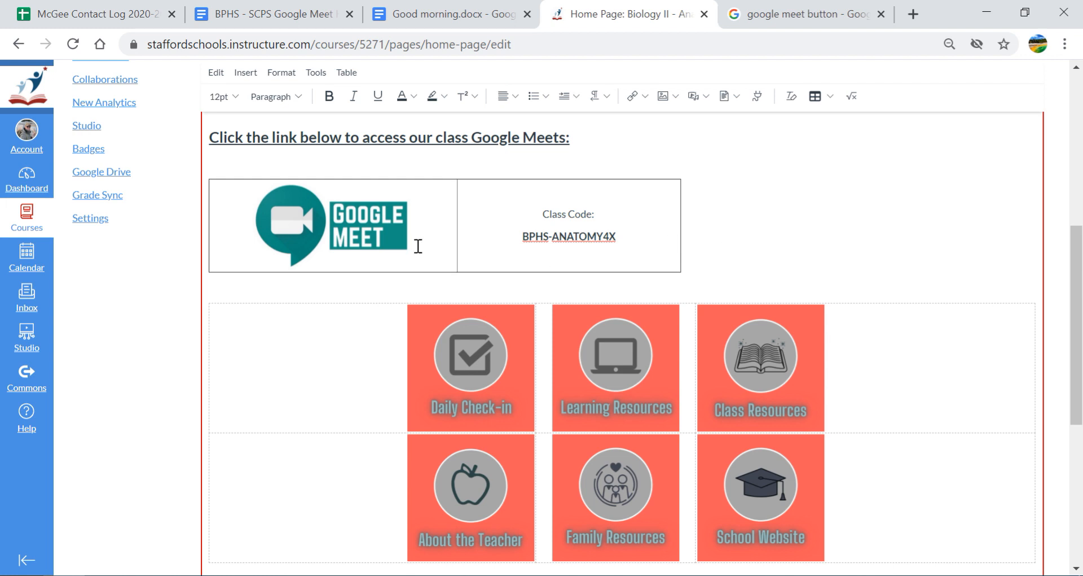
left_click(374, 233)
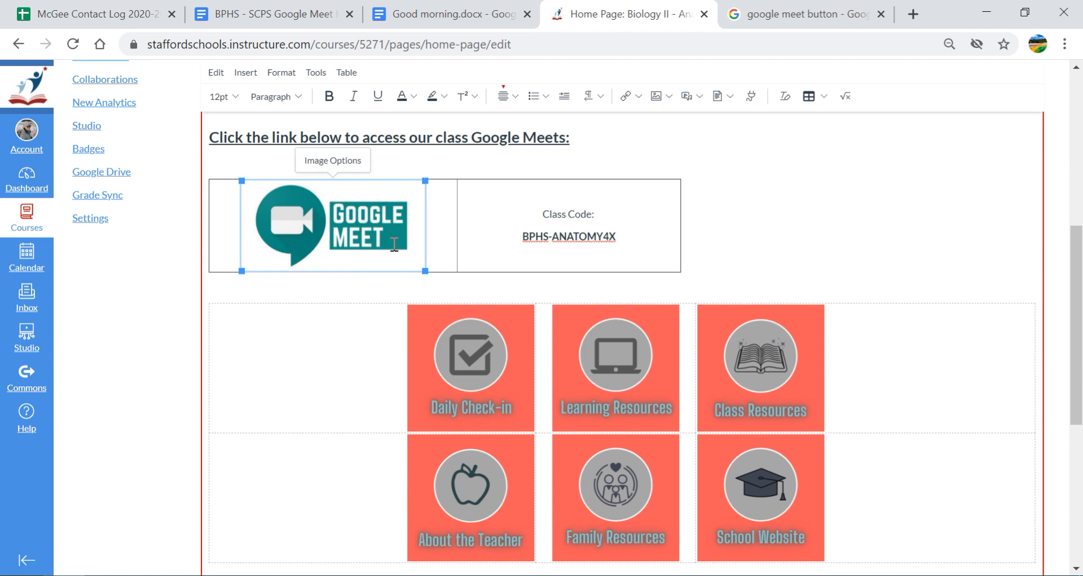
left_click_drag(641, 245, 414, 227)
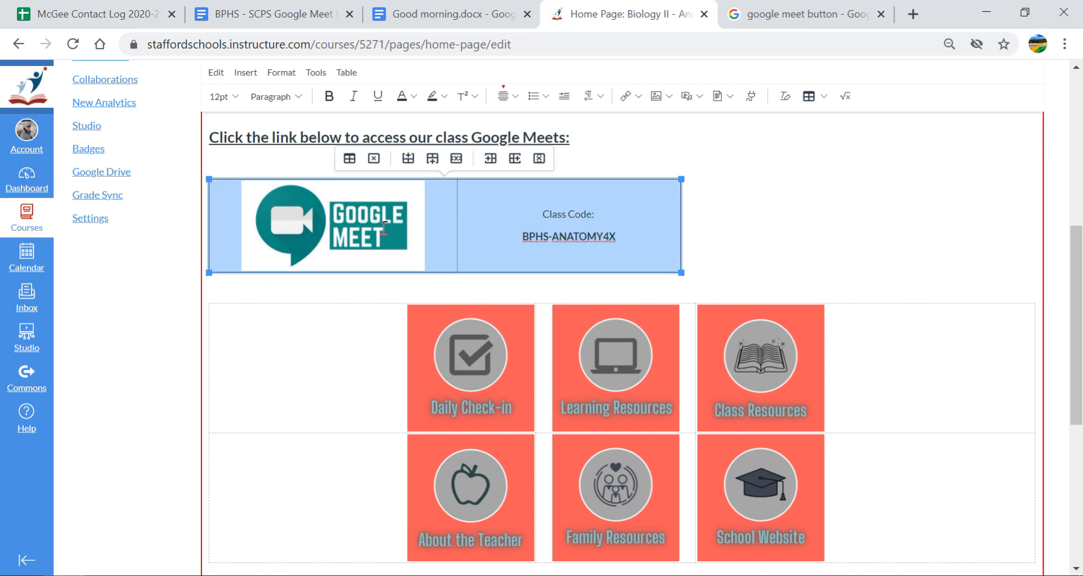
left_click(771, 237)
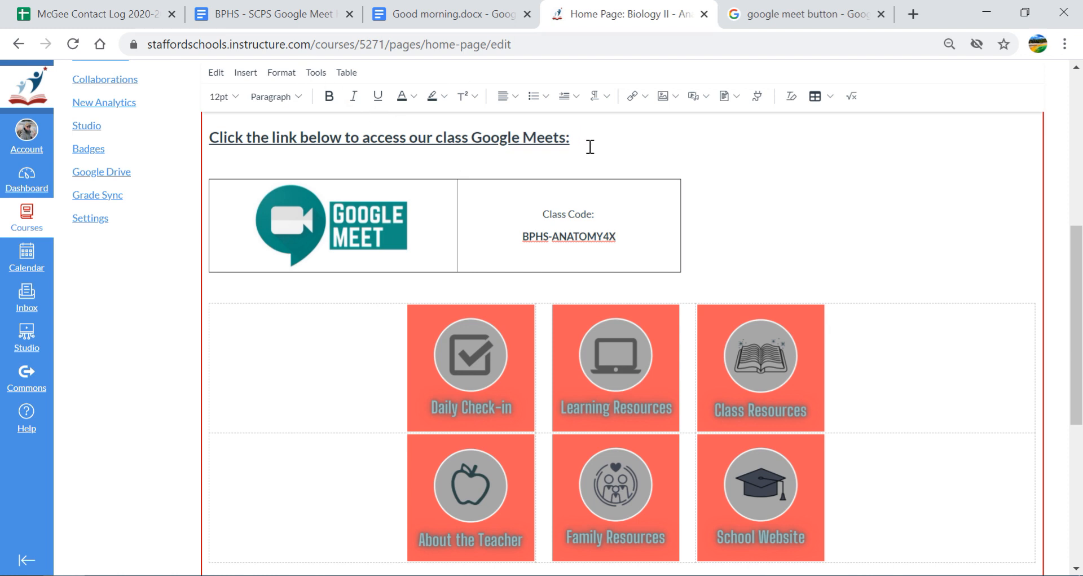
left_click(382, 225)
left_click(801, 230)
left_click_drag(619, 236, 522, 236)
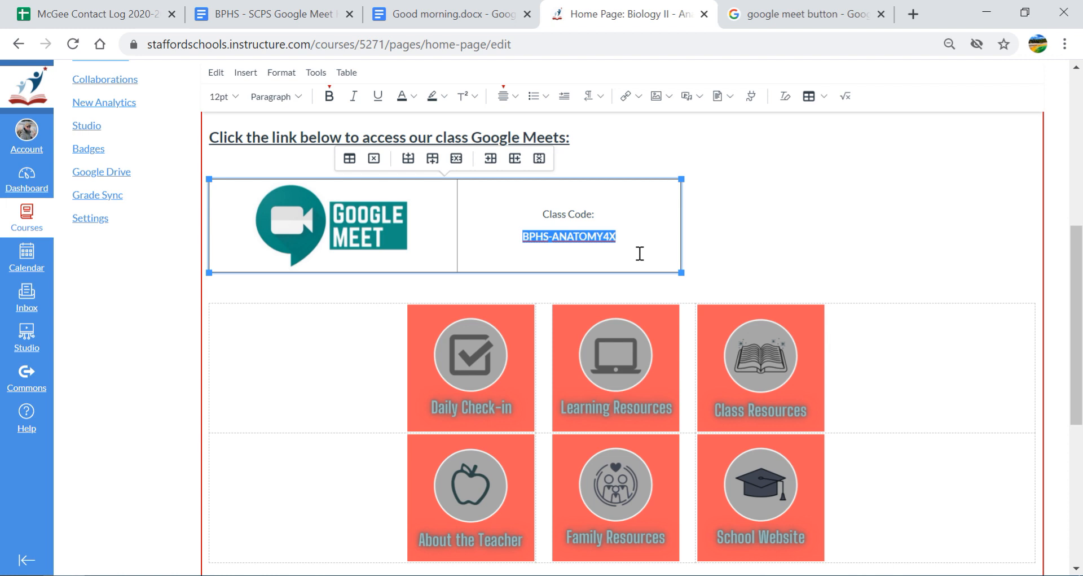
left_click(600, 237)
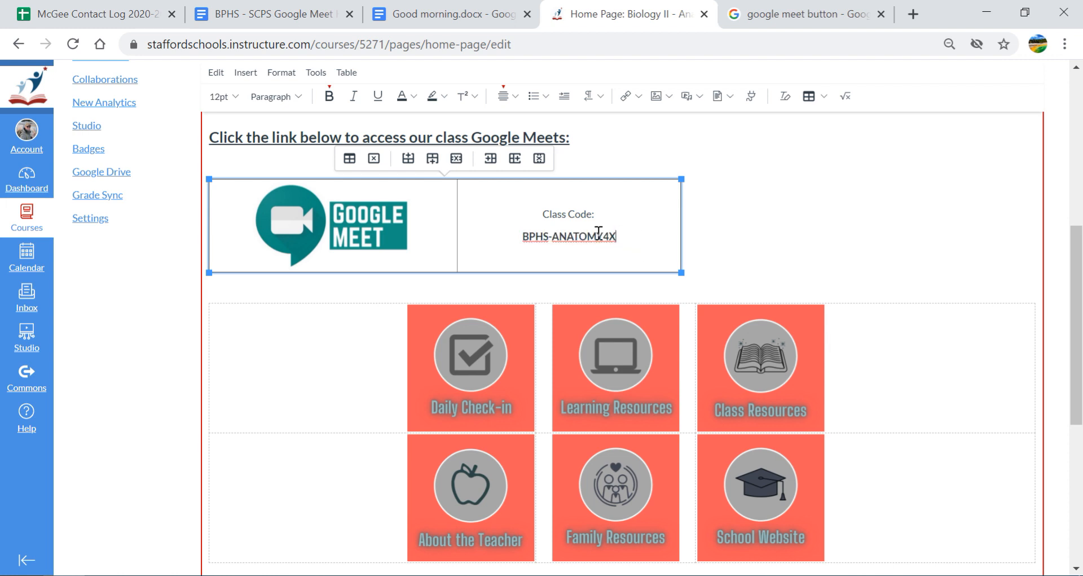
left_click(398, 230)
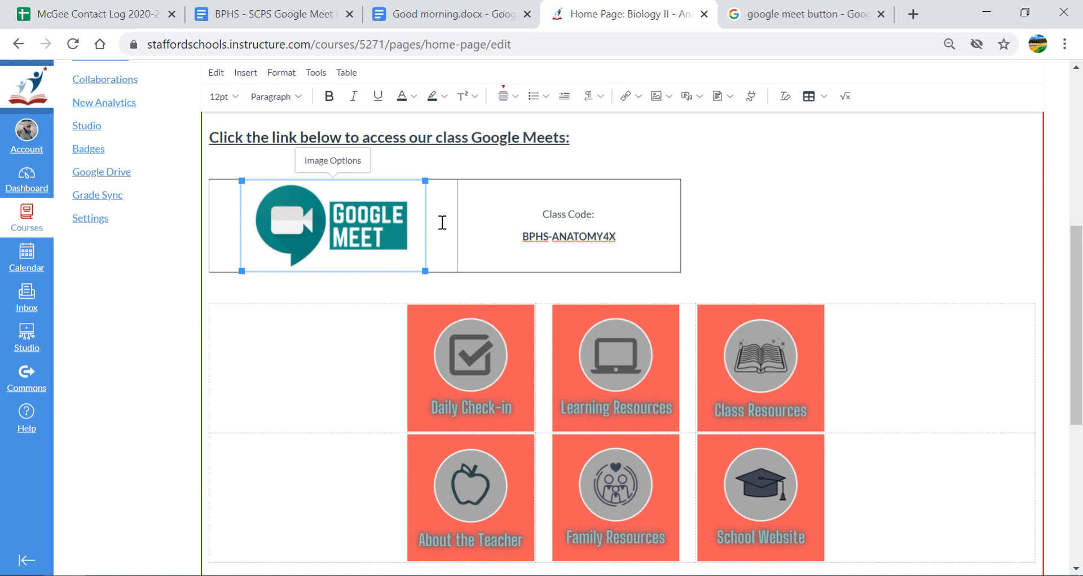
left_click_drag(518, 238, 617, 244)
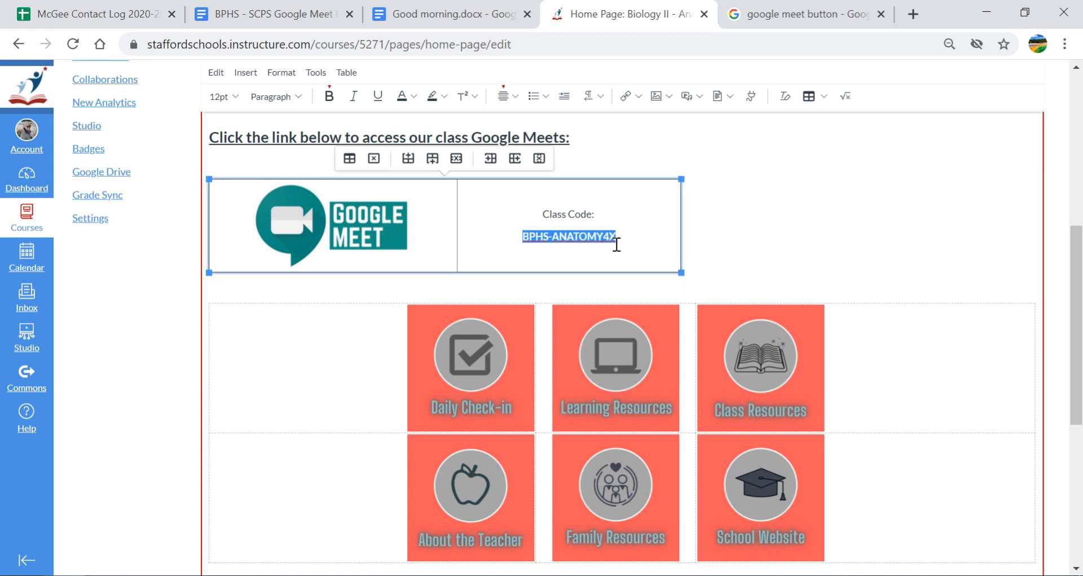
left_click(603, 215)
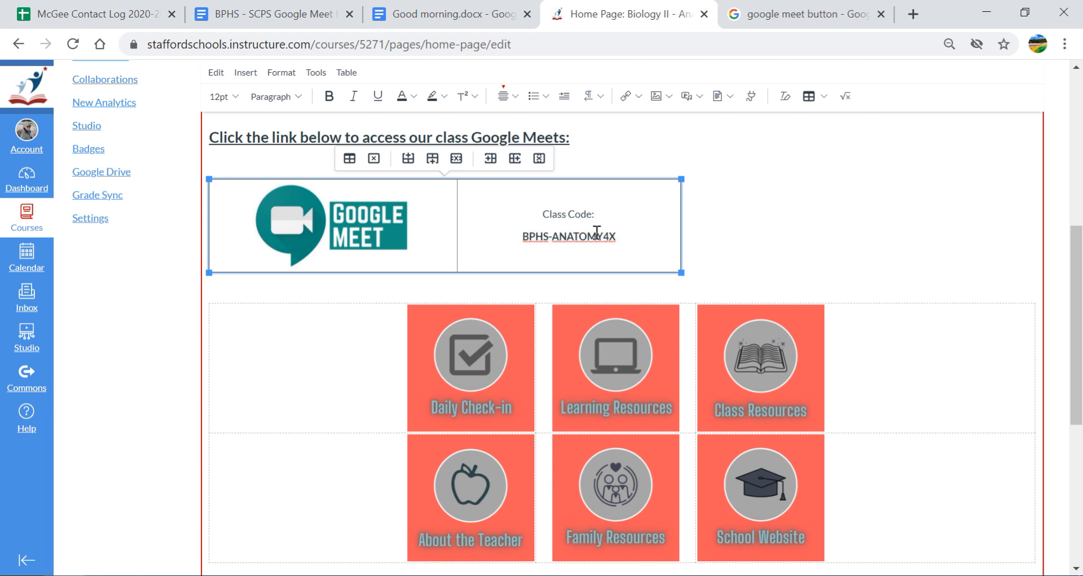
left_click_drag(626, 235, 520, 237)
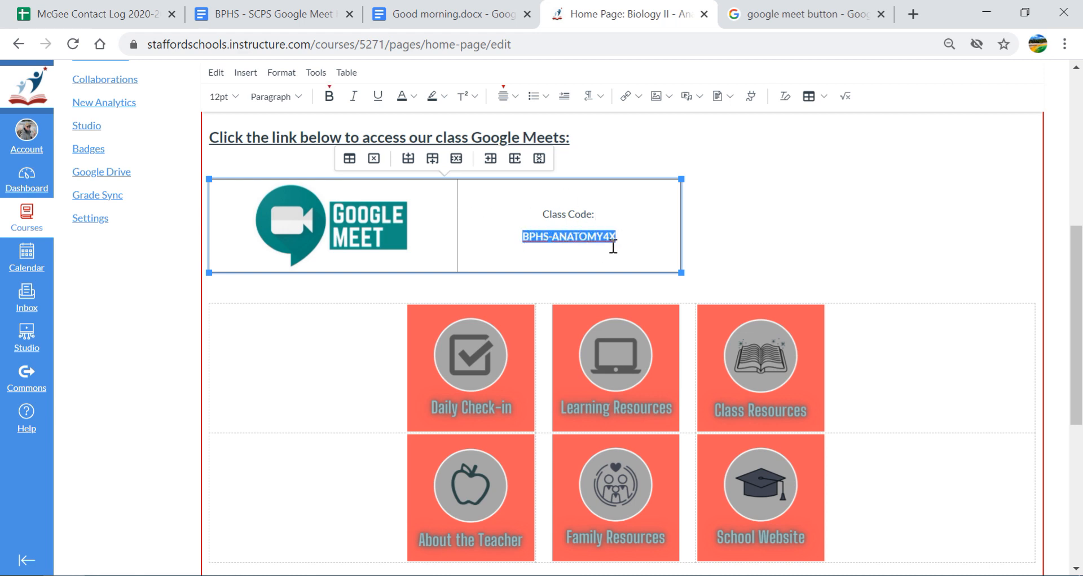
left_click(409, 220)
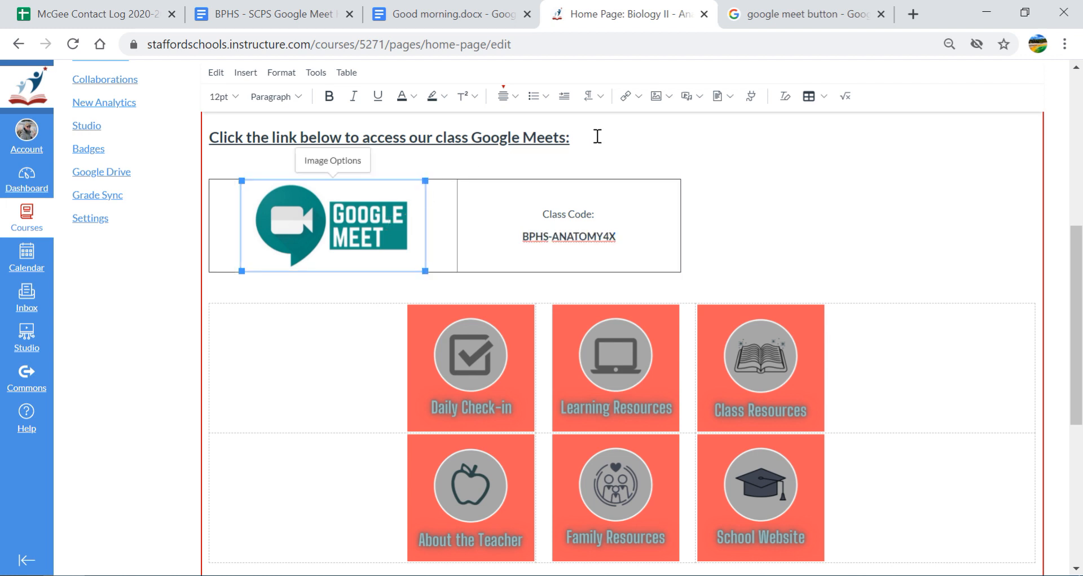
Add an external link to the Google Meet image, entering meet.google.com
left_click(639, 97)
left_click(648, 133)
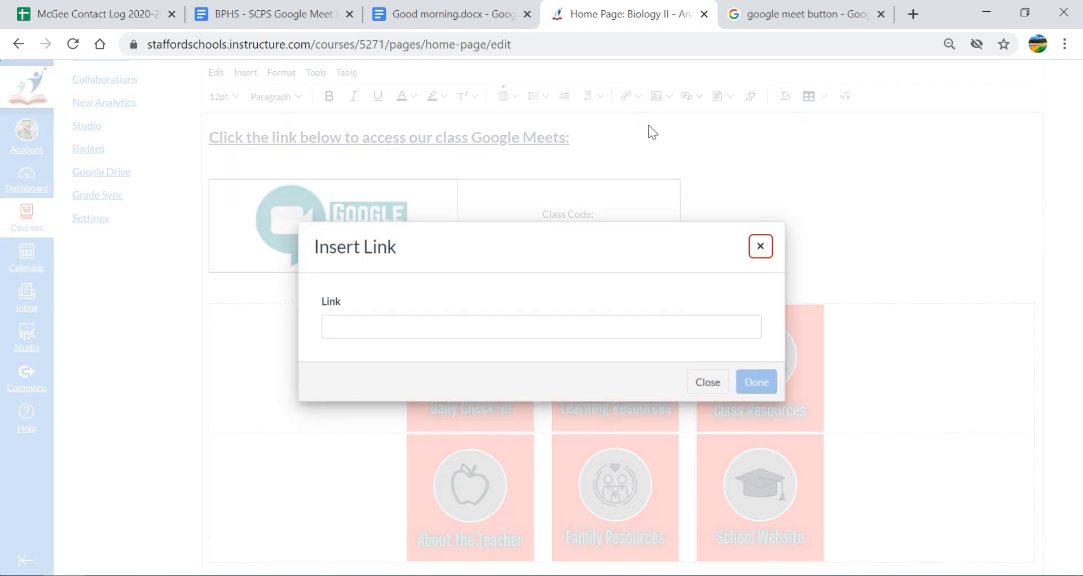
left_click(564, 328)
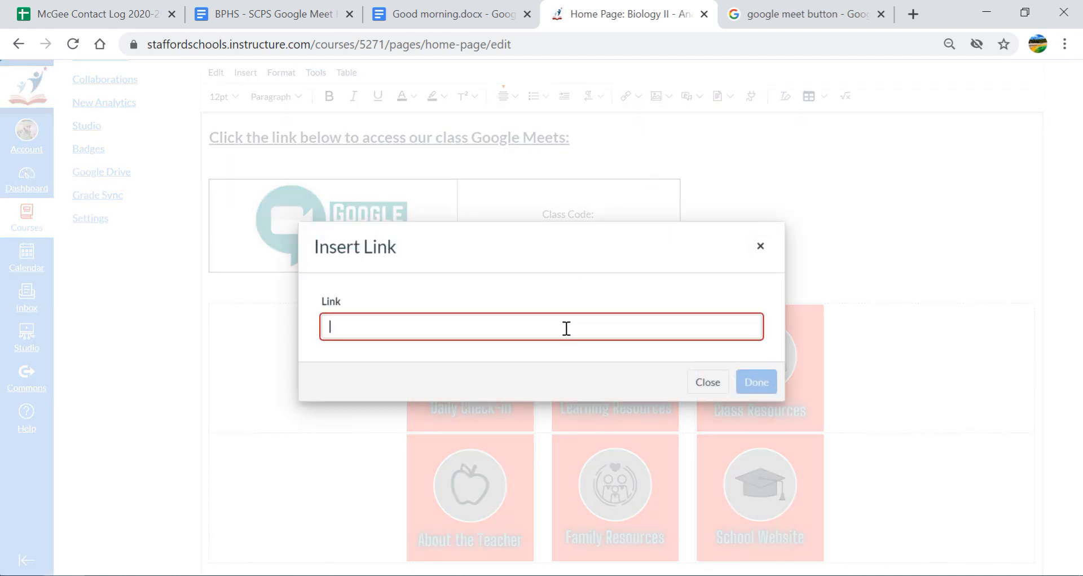
type("meet.google.com")
key("ctrl+a")
key("ctrl+c")
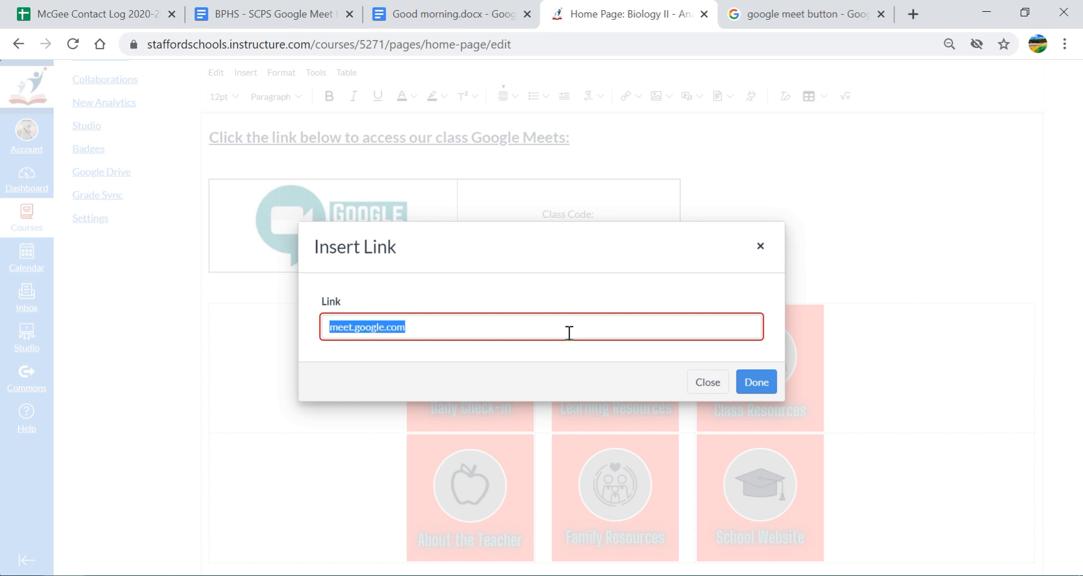
Verify meet.google.com loads in the Google tab, then confirm the image link
left_click(871, 13)
left_click(862, 43)
key("ctrl+v")
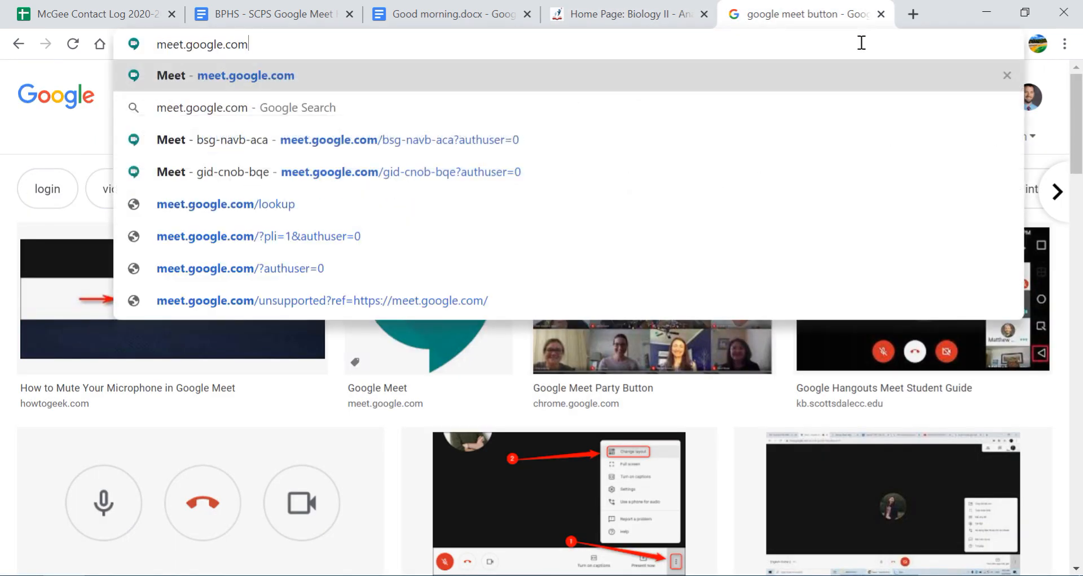
key("Return")
left_click(616, 14)
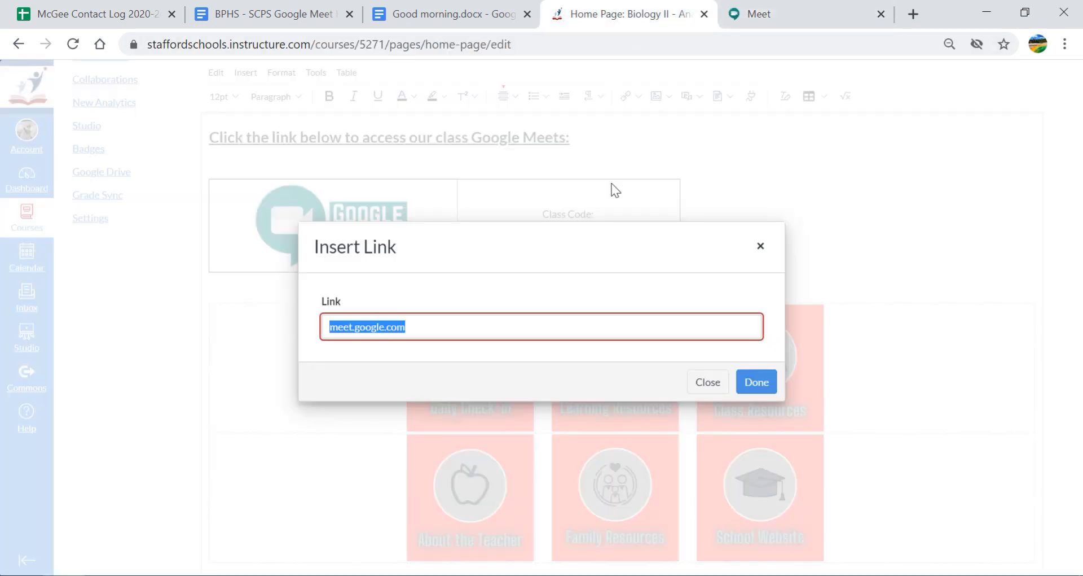
left_click(439, 327)
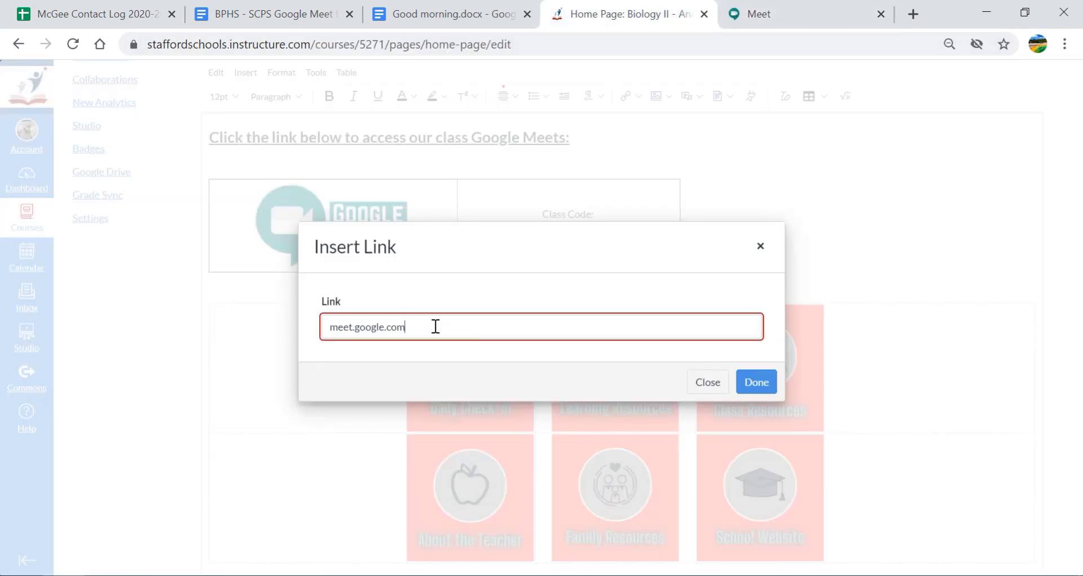
left_click(757, 381)
Review the linked image's Link Options and Image Options panels
scroll(607, 242, "up", 3)
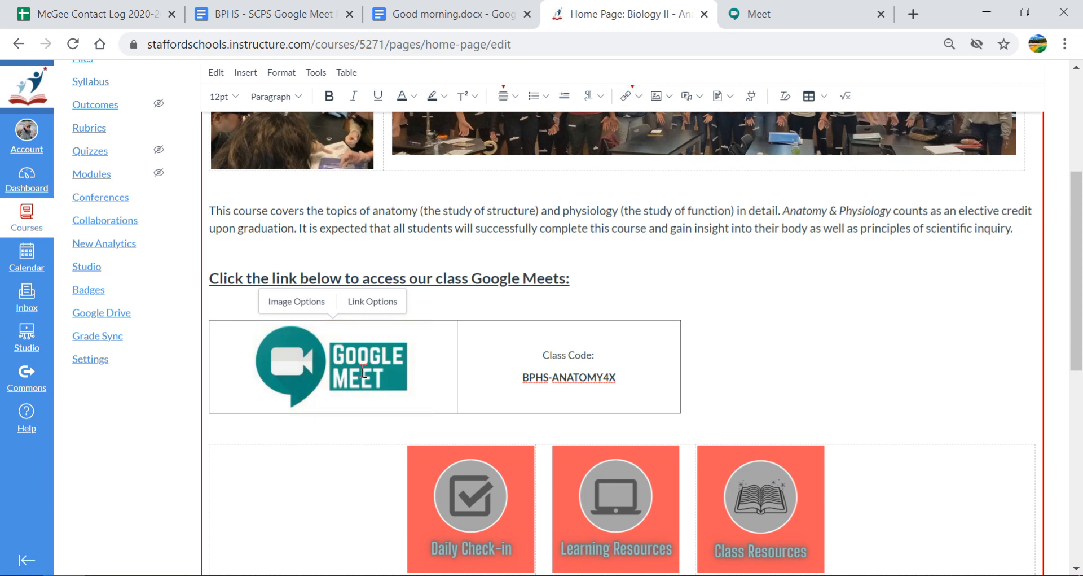
left_click(373, 303)
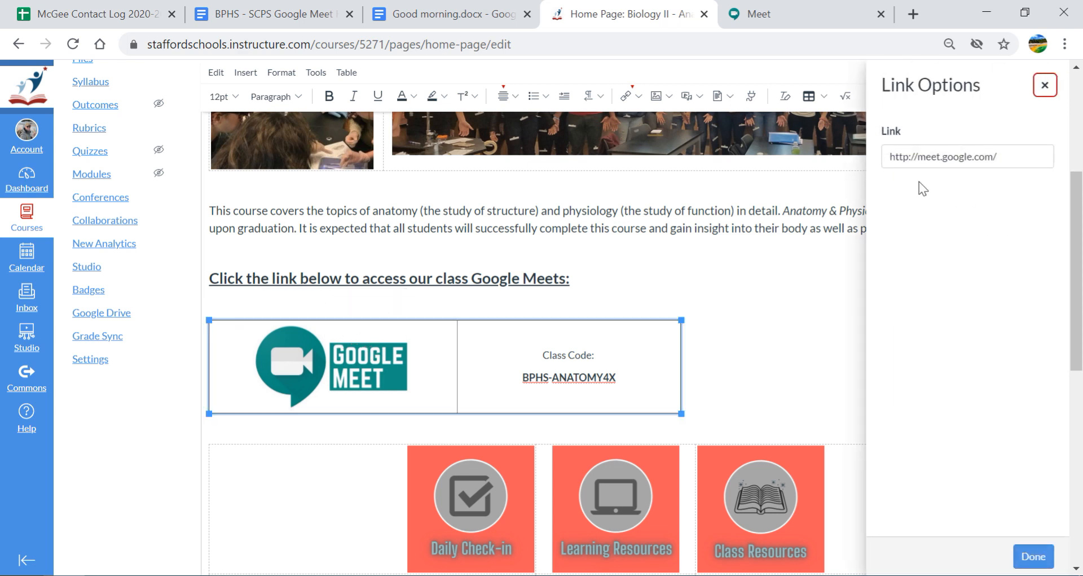
left_click(1045, 85)
left_click(326, 383)
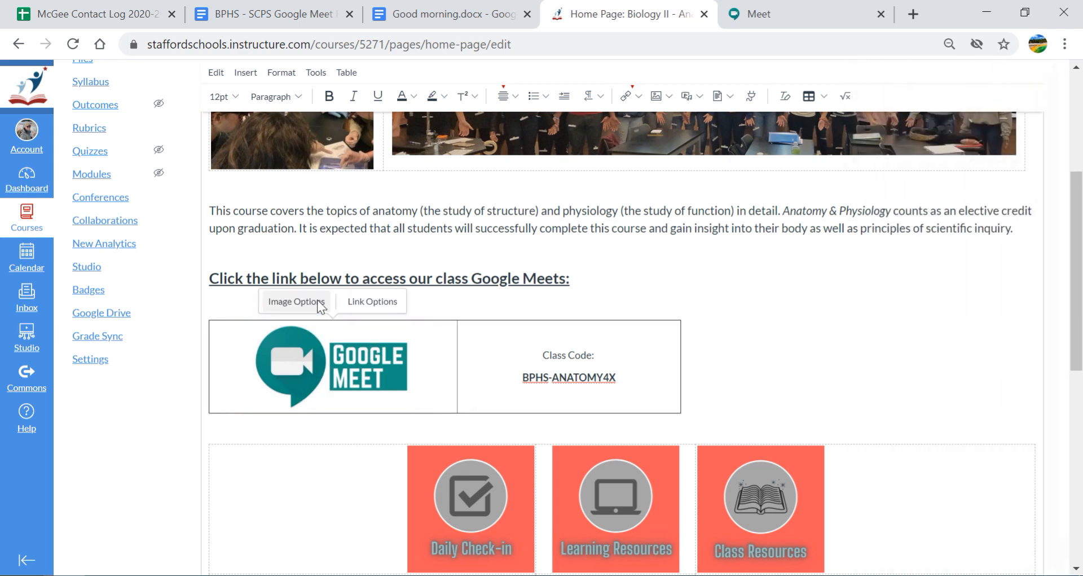
left_click(318, 301)
left_click(1045, 85)
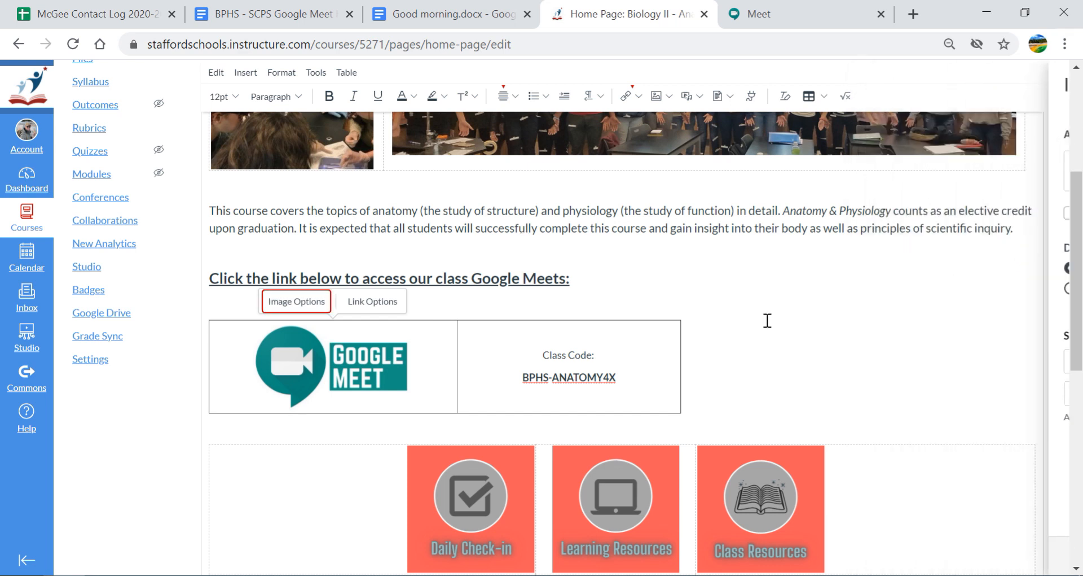
scroll(943, 375, "down", 8)
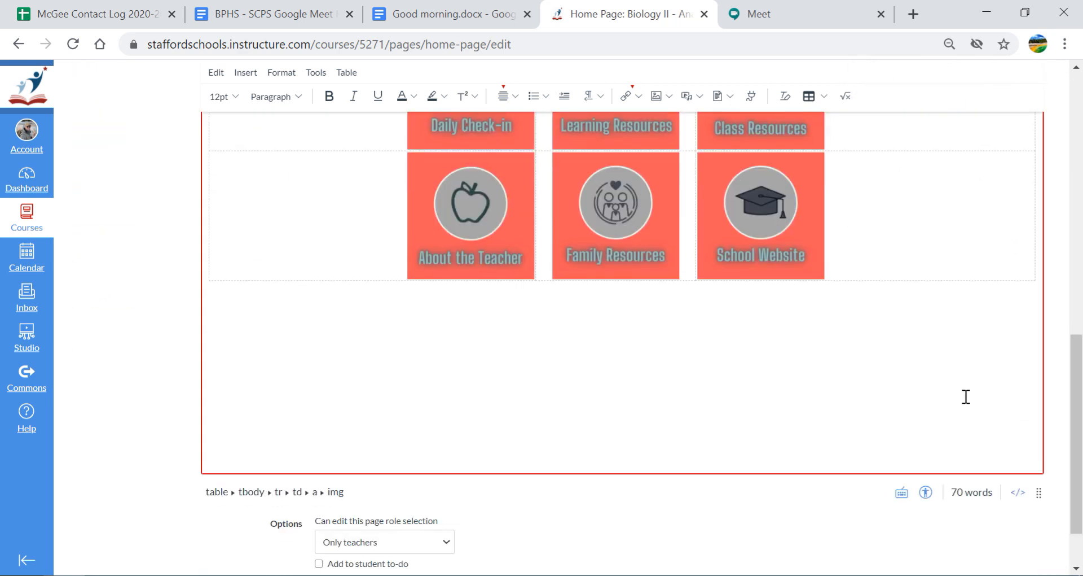
scroll(764, 283, "up", 8)
scroll(742, 310, "down", 2)
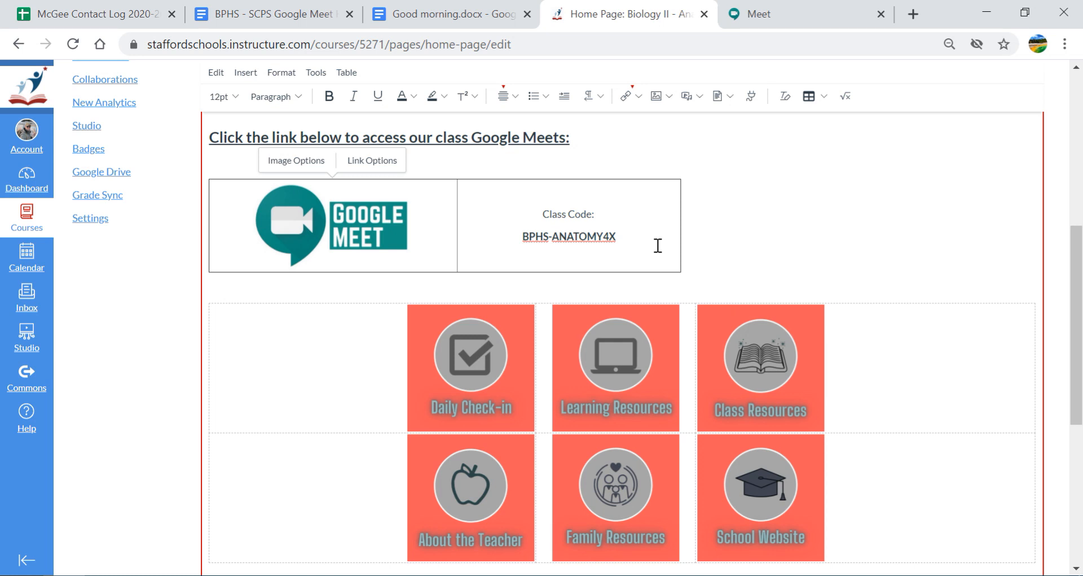
Open the Meet table's properties and set its border width to 0
left_click_drag(656, 245, 526, 232)
left_click(711, 271)
left_click(680, 249)
left_click(667, 264)
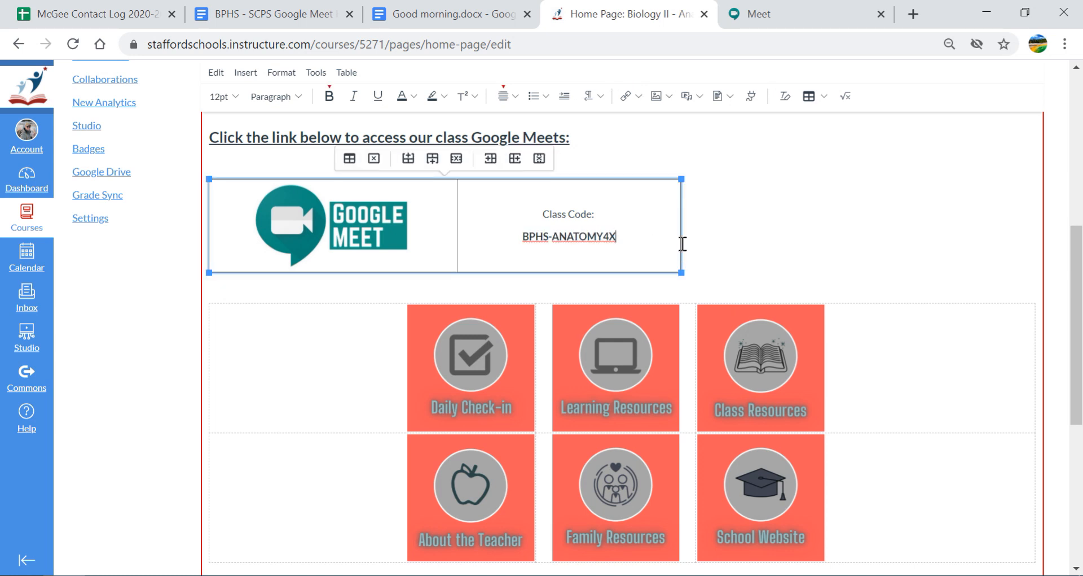
left_click(350, 159)
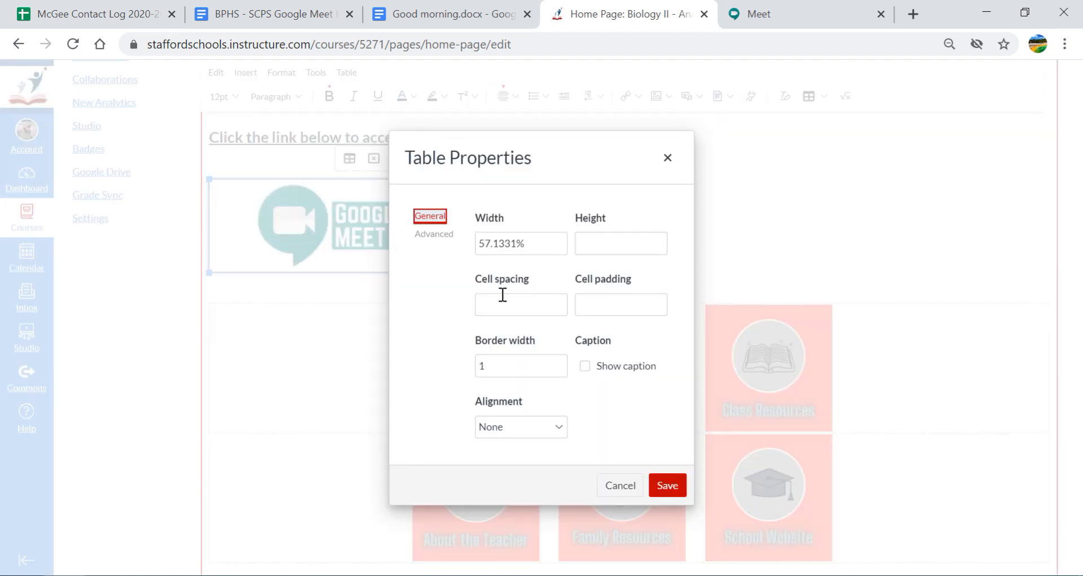
left_click_drag(512, 368, 422, 381)
type("0")
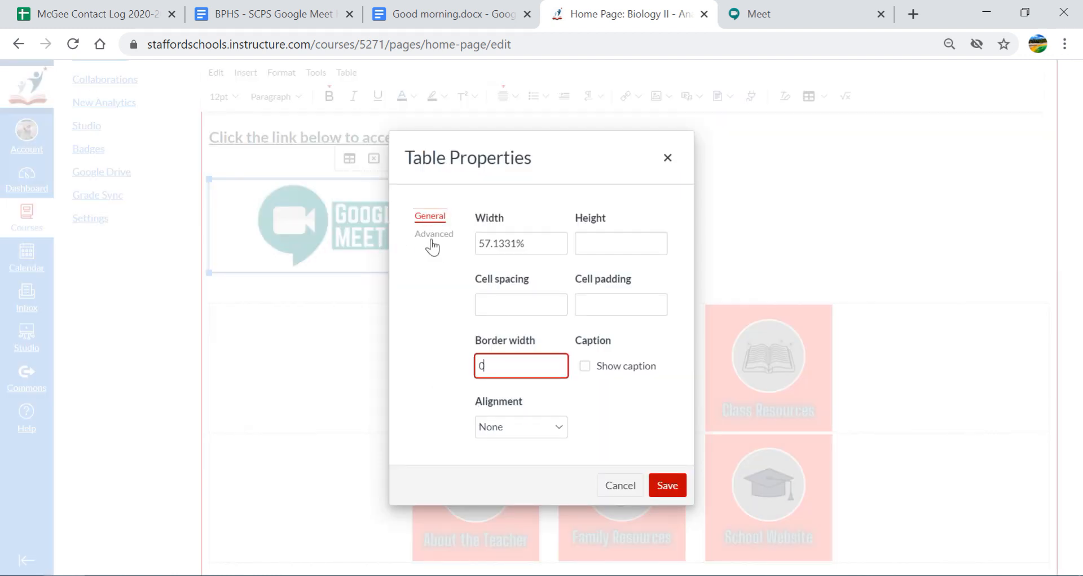
Set the table border colour to none and background to light gray, then save
left_click(433, 236)
left_click(486, 305)
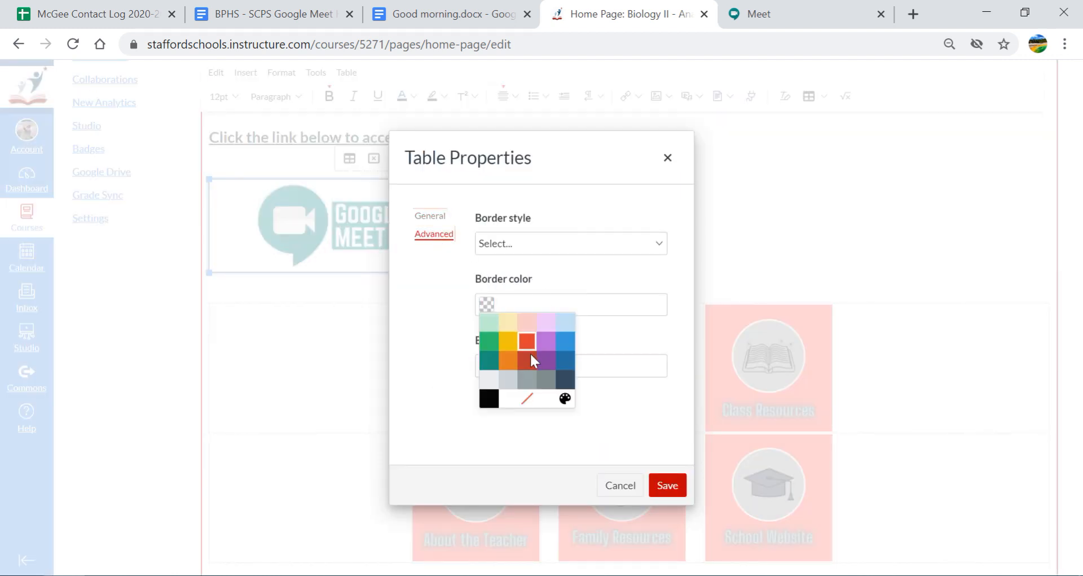
left_click(527, 398)
left_click(501, 368)
left_click(527, 461)
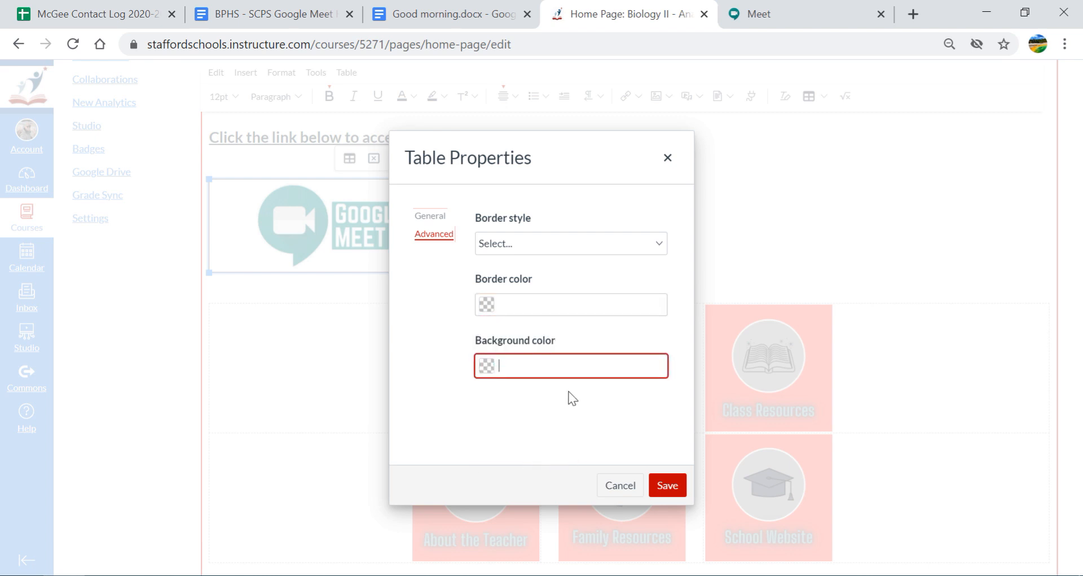
left_click(484, 365)
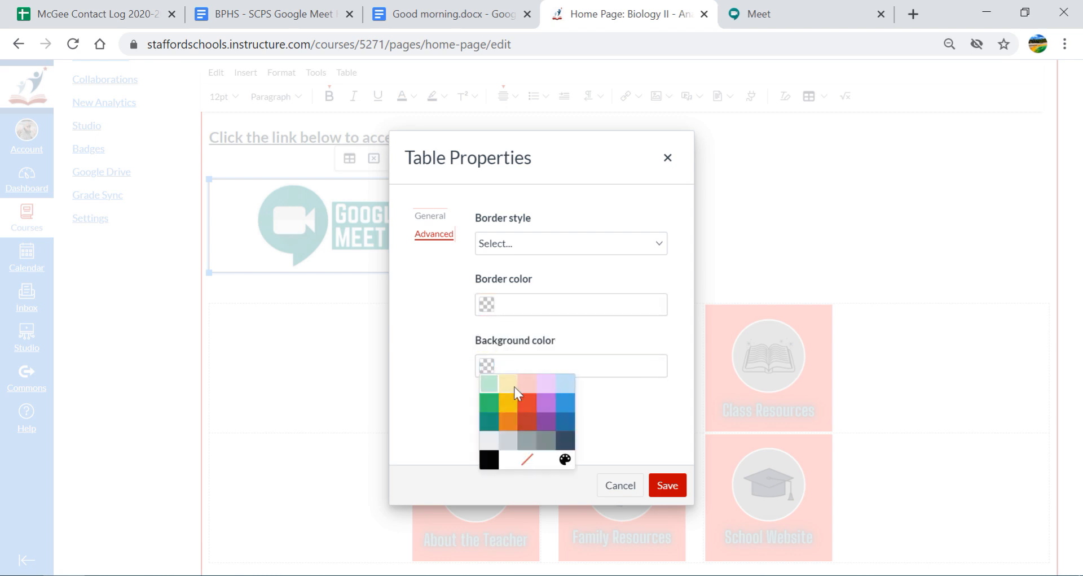
left_click(495, 444)
left_click(667, 485)
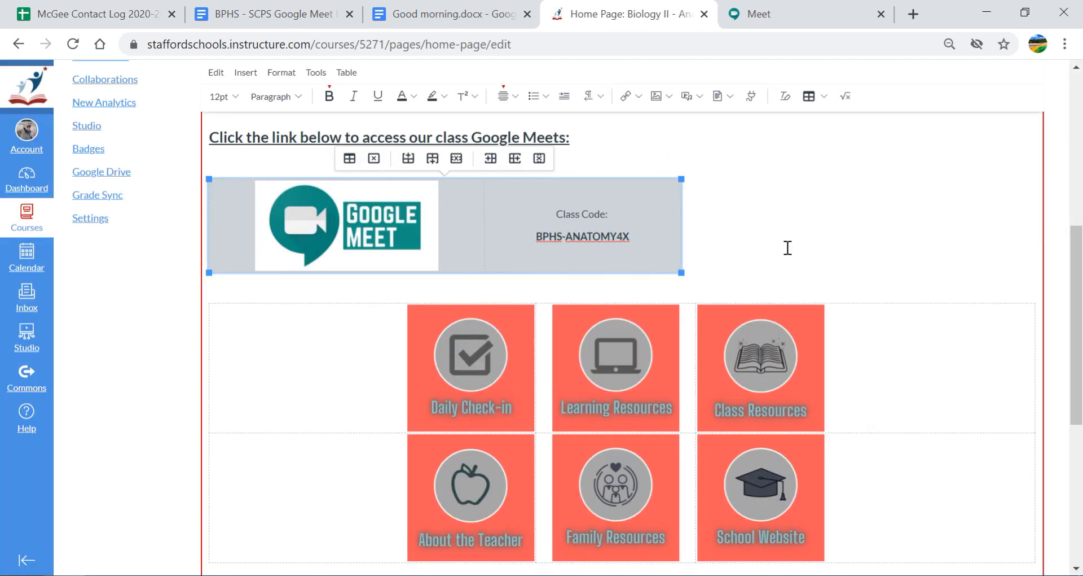
left_click(733, 234)
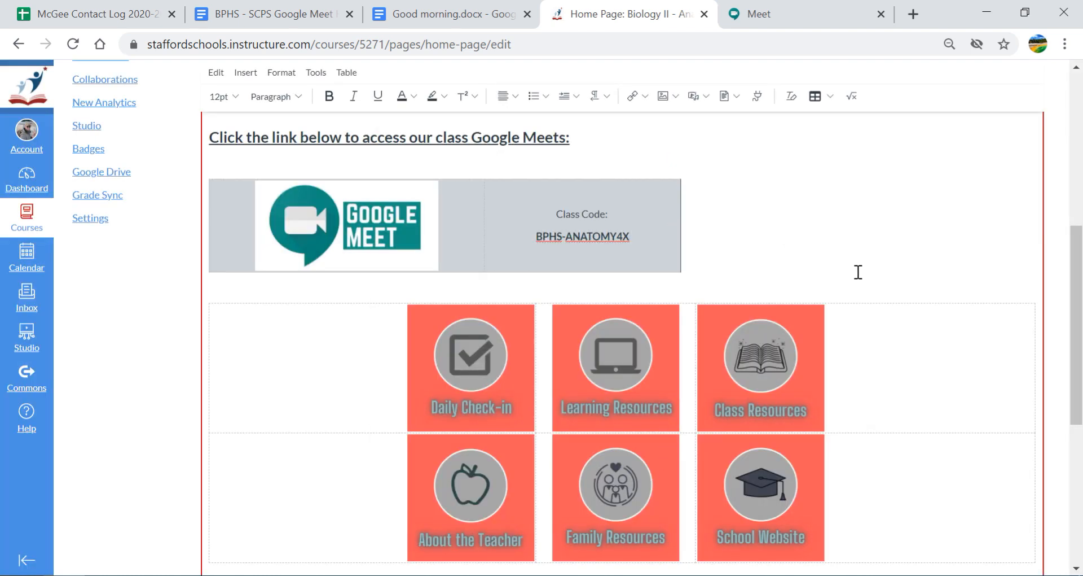
scroll(858, 272, "down", 6)
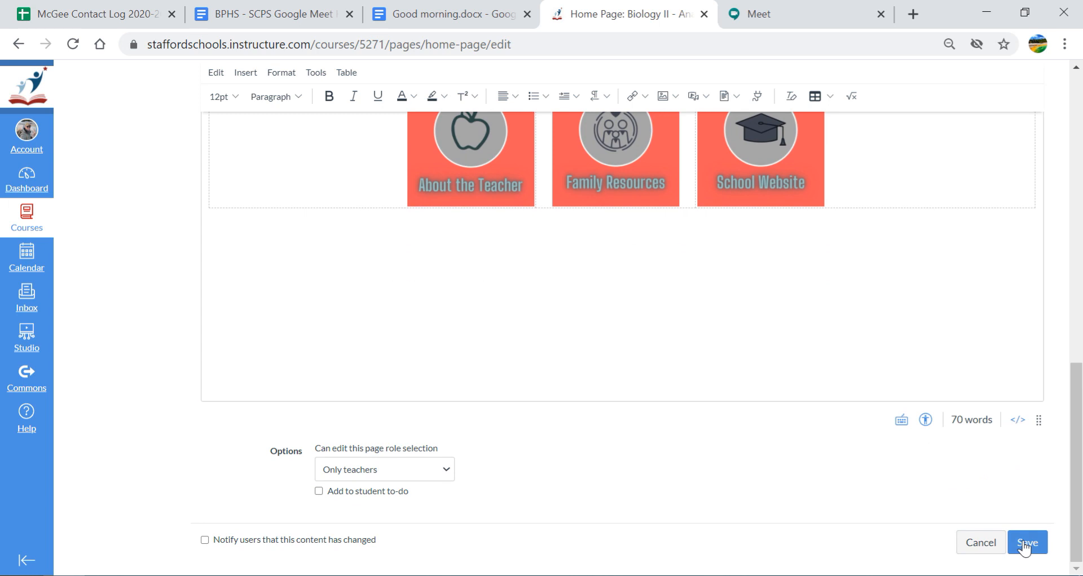
Save the edited home page and scroll to the Google Meet table
left_click(1026, 543)
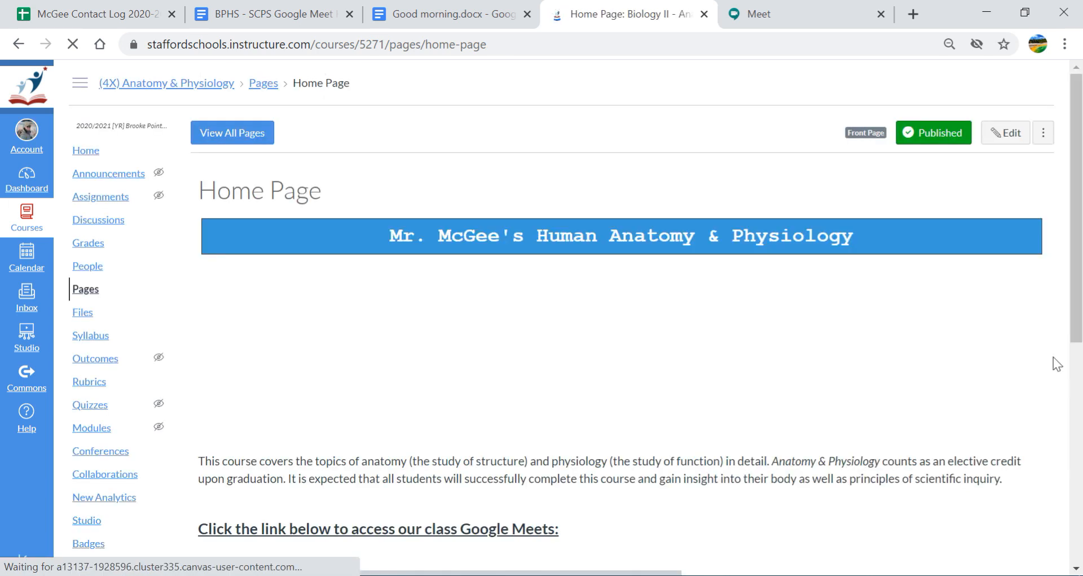
scroll(564, 316, "down", 5)
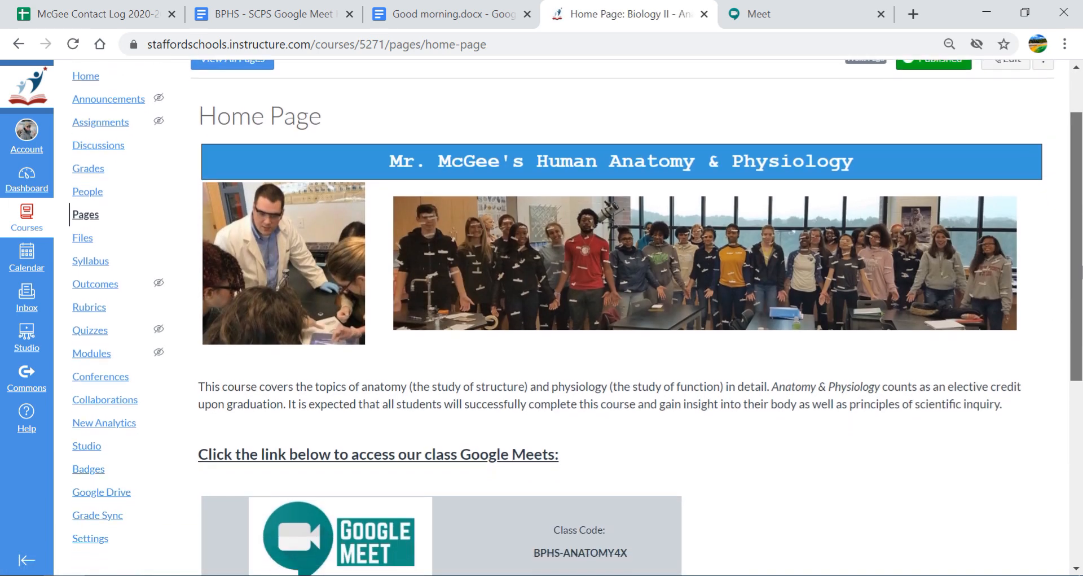
scroll(564, 316, "up", 2)
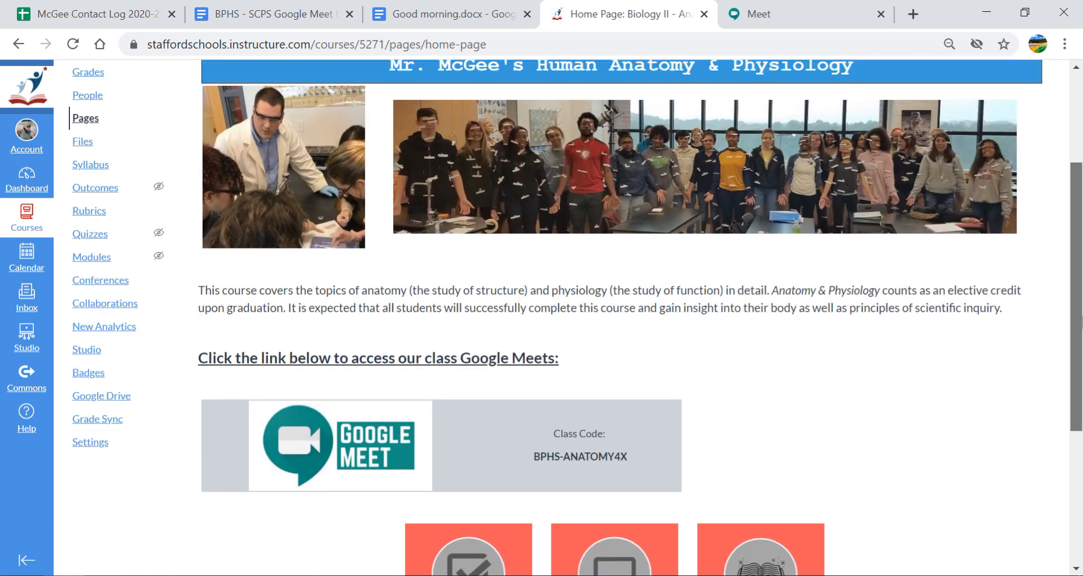
scroll(886, 338, "down", 4)
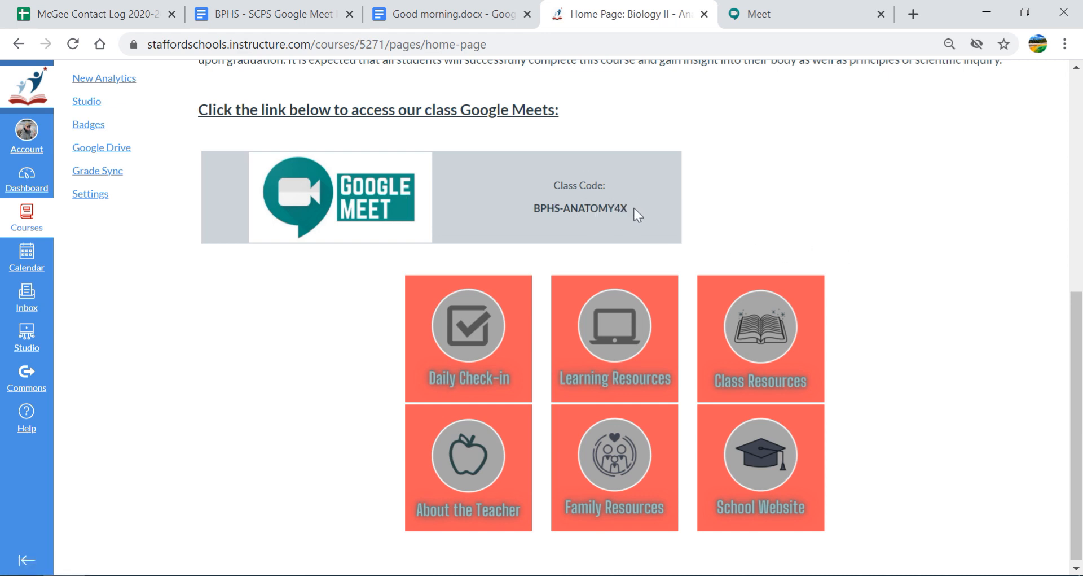
Follow the Google Meet image's link to open Meet in a new tab
left_click_drag(637, 204, 543, 186)
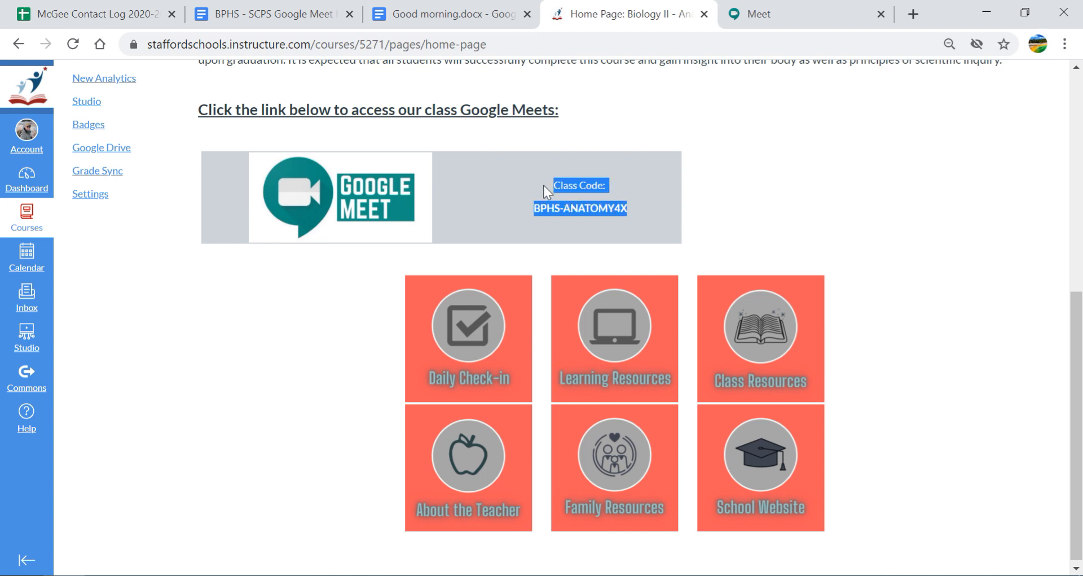
left_click(537, 158)
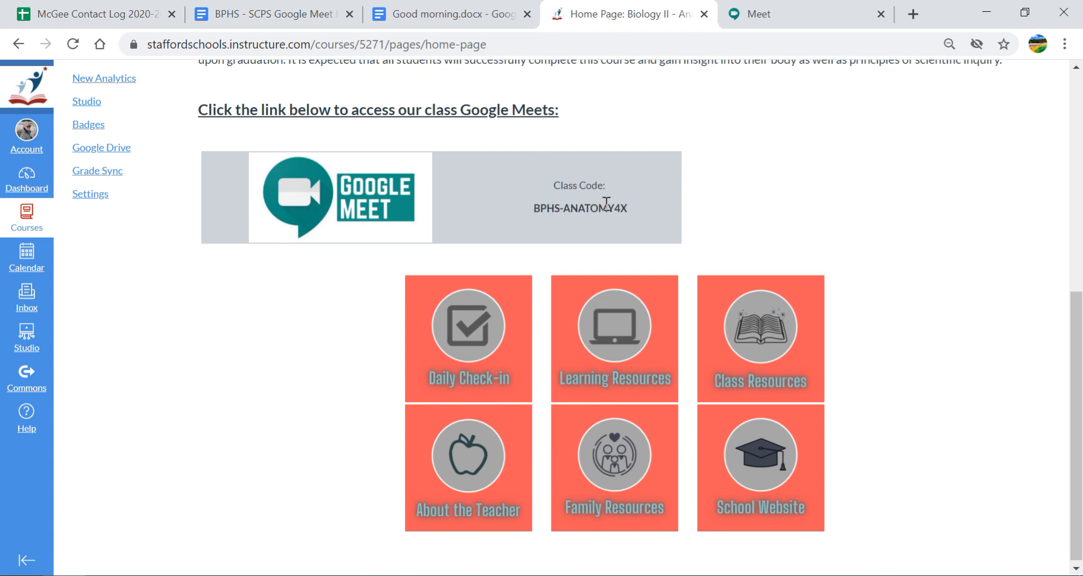
left_click(355, 214)
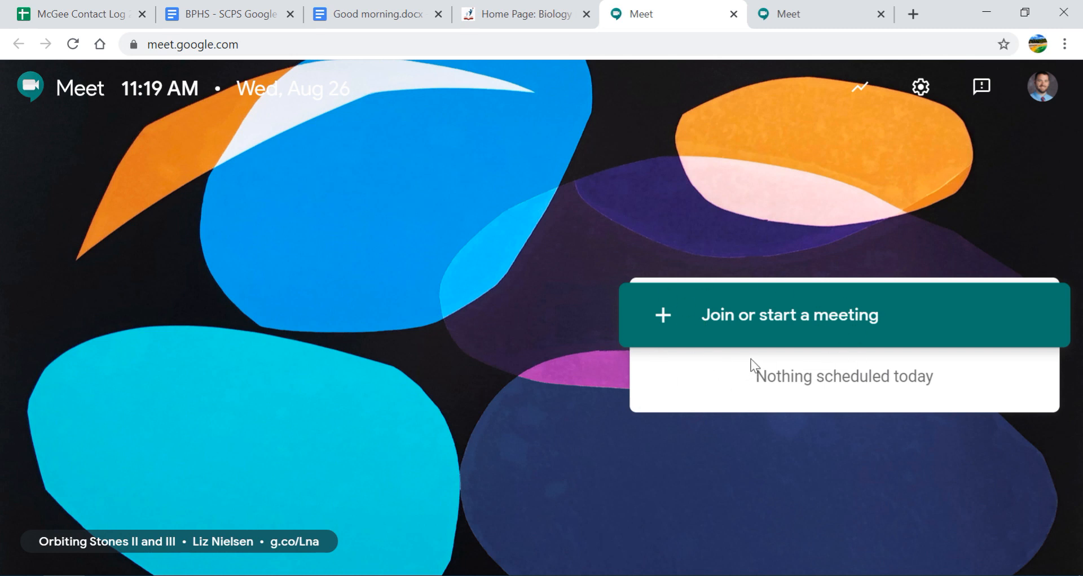
left_click(721, 324)
left_click(564, 13)
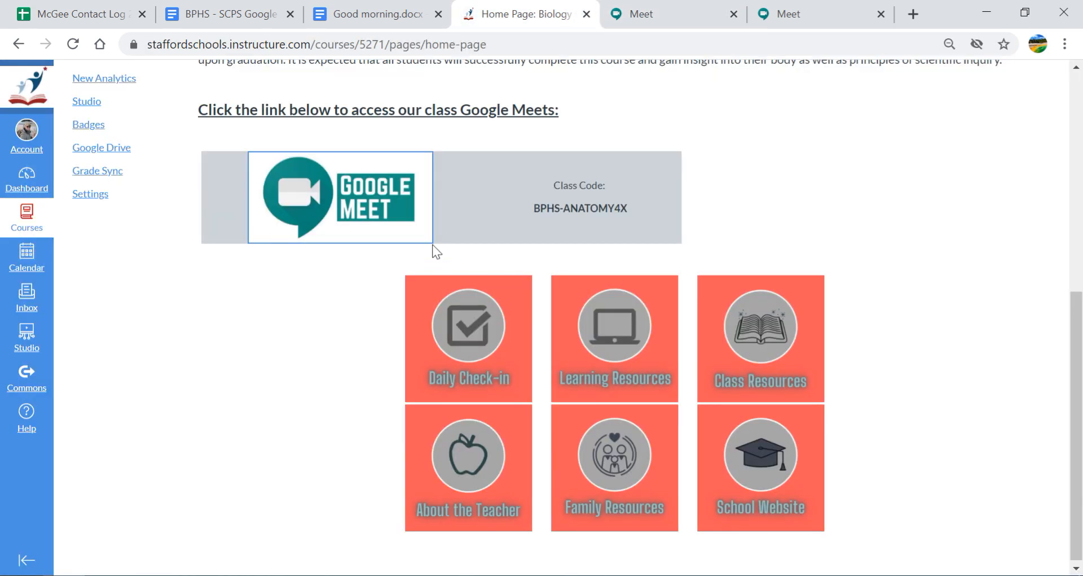
left_click_drag(530, 207, 632, 206)
key("ctrl+c")
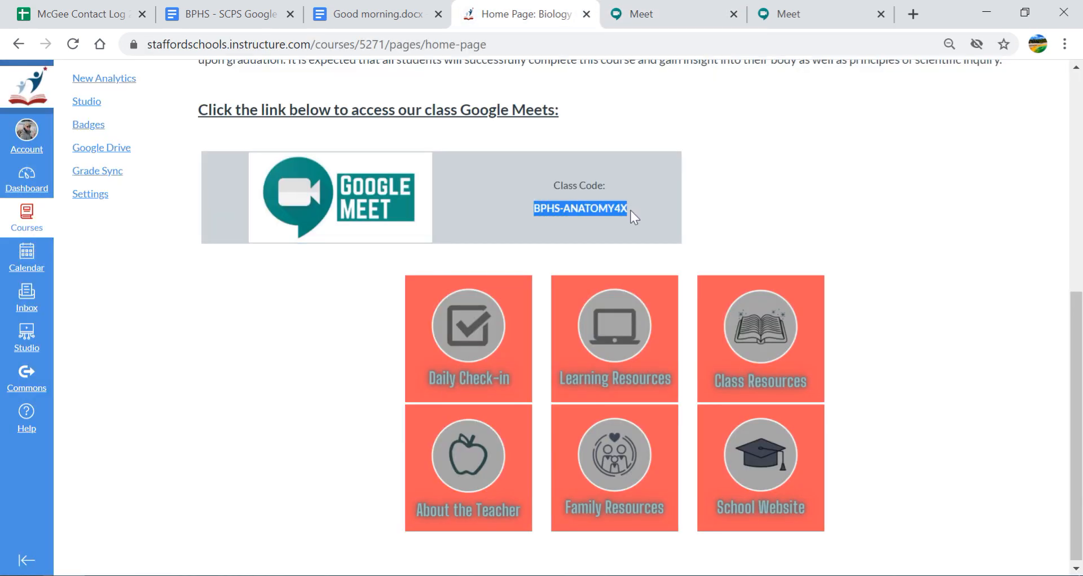
left_click(649, 14)
key("ctrl+v")
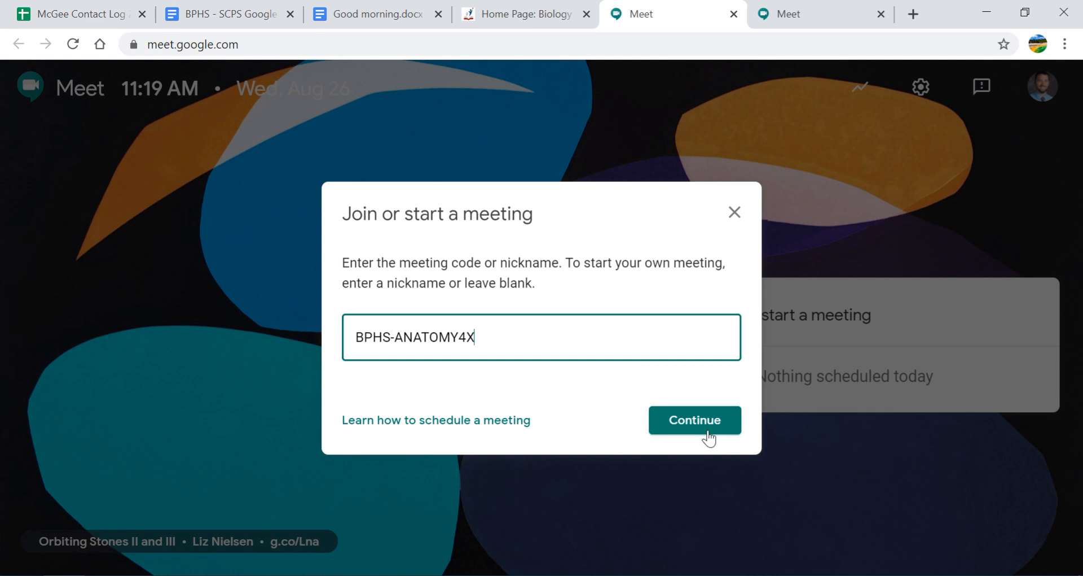
left_click(709, 432)
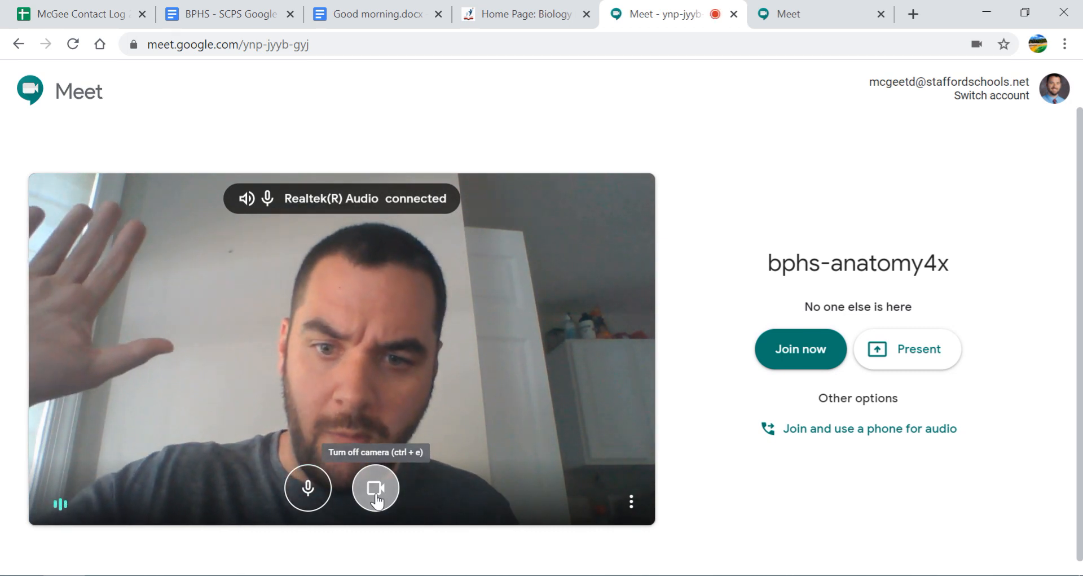
left_click(554, 6)
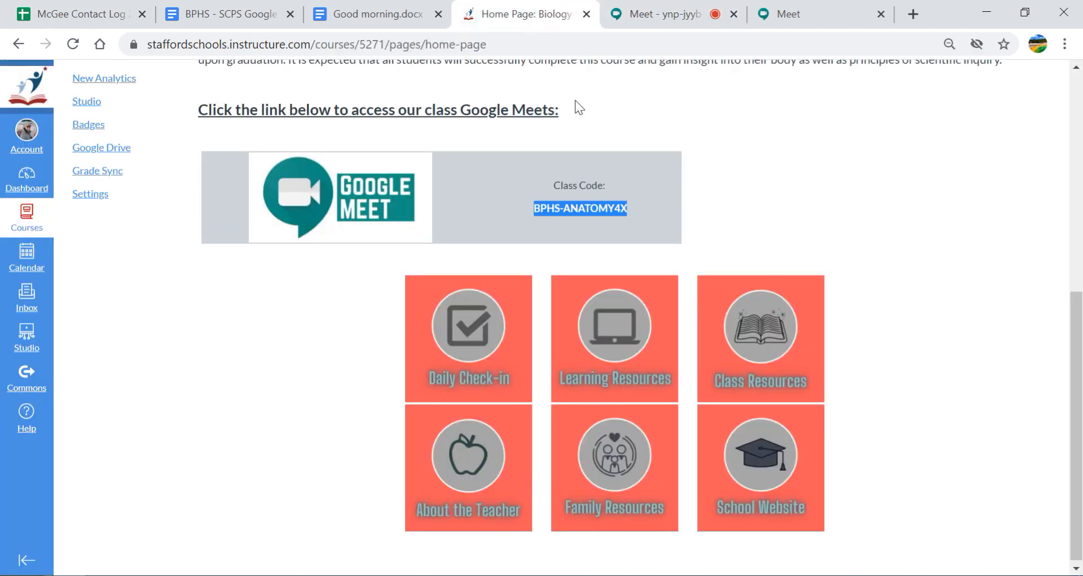
left_click(660, 217)
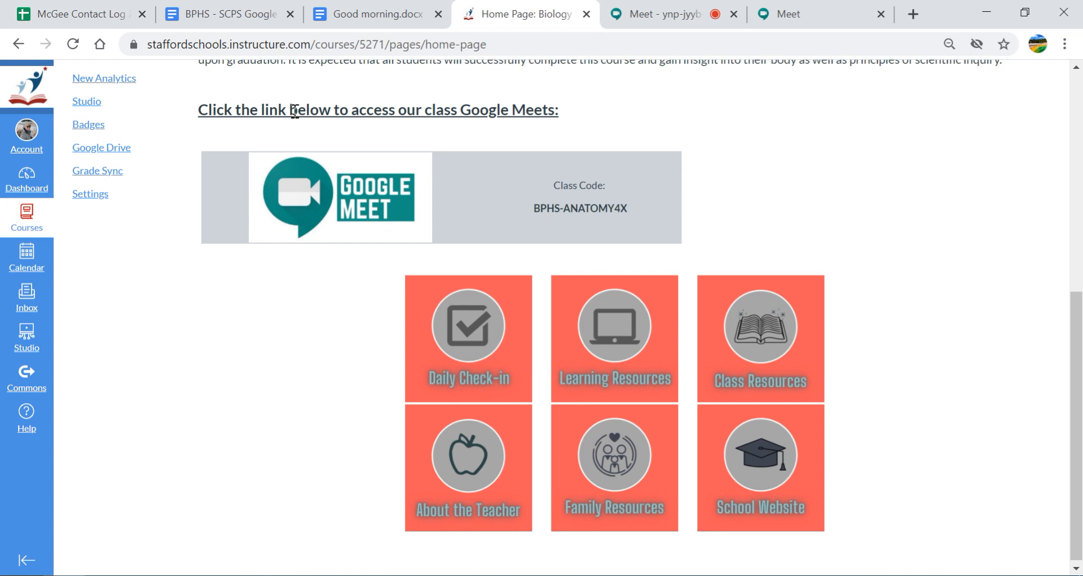
scroll(1080, 404, "up", 6)
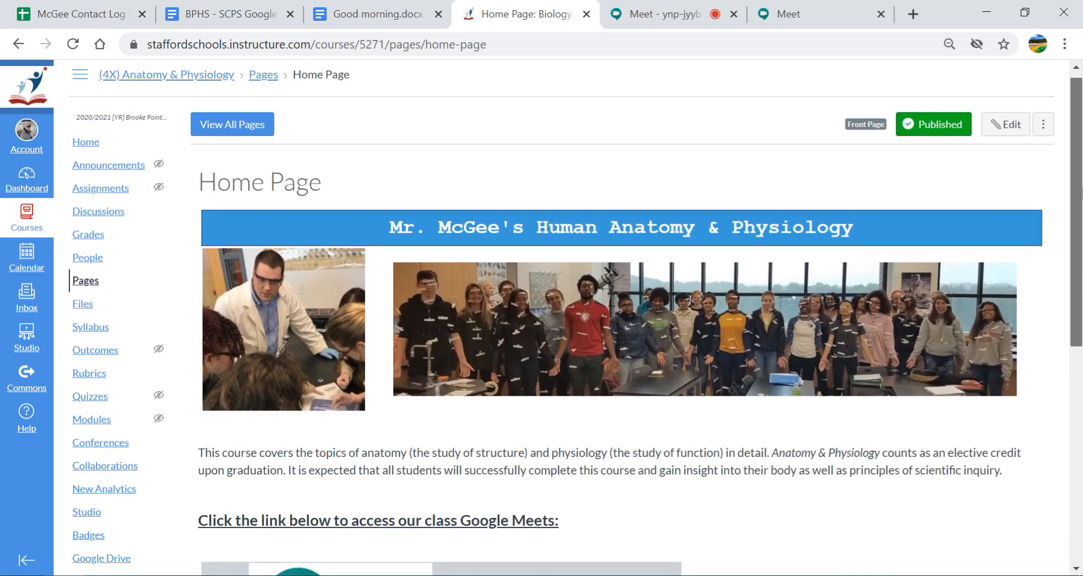
scroll(695, 408, "down", 6)
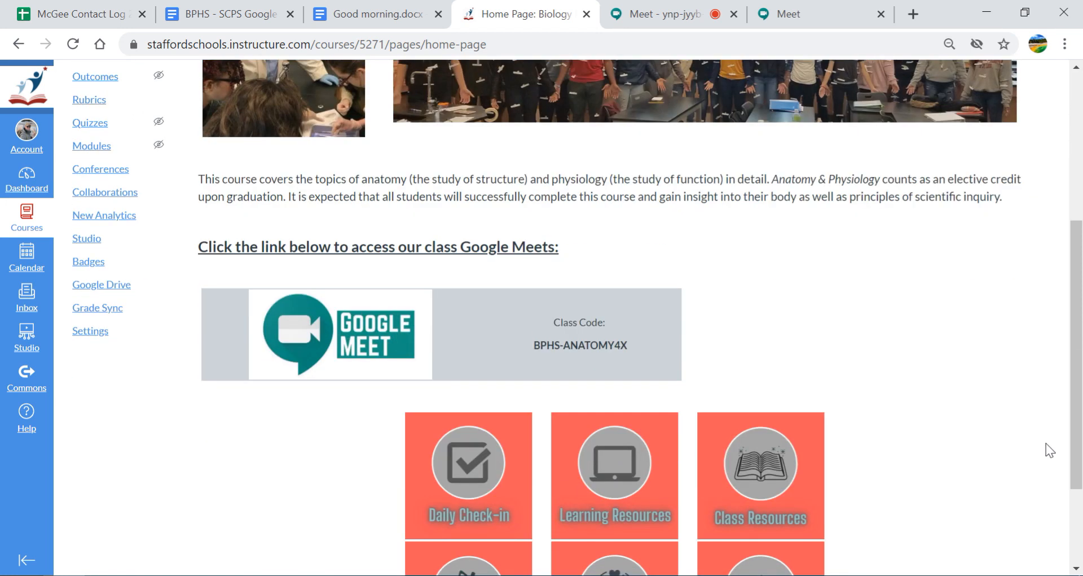
left_click_drag(1081, 434, 1082, 457)
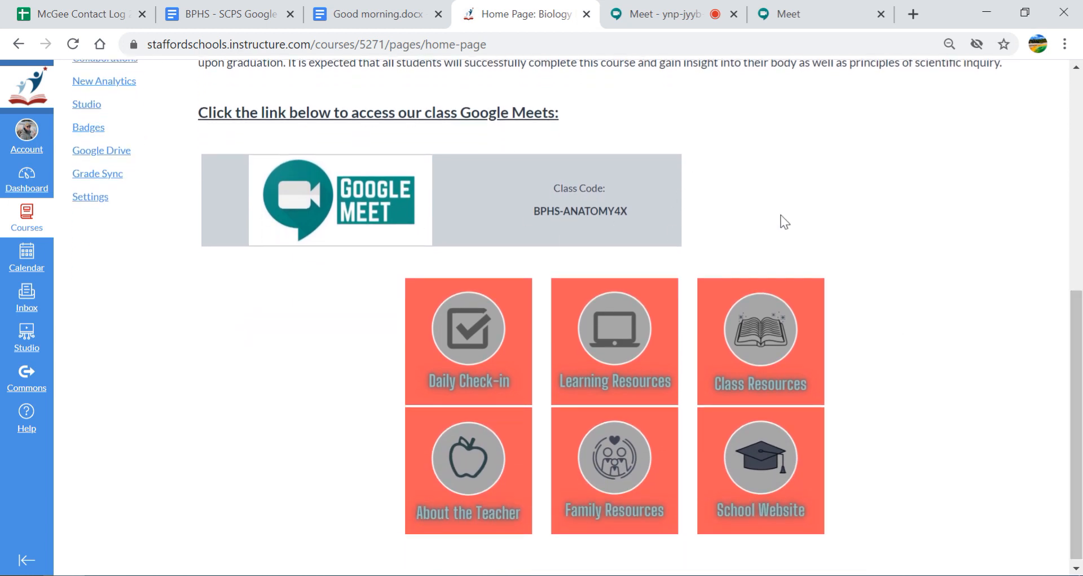
Reopen the Home Page for editing, discard the auto-saved draft, and view its HTML source
scroll(1082, 305, "up", 7)
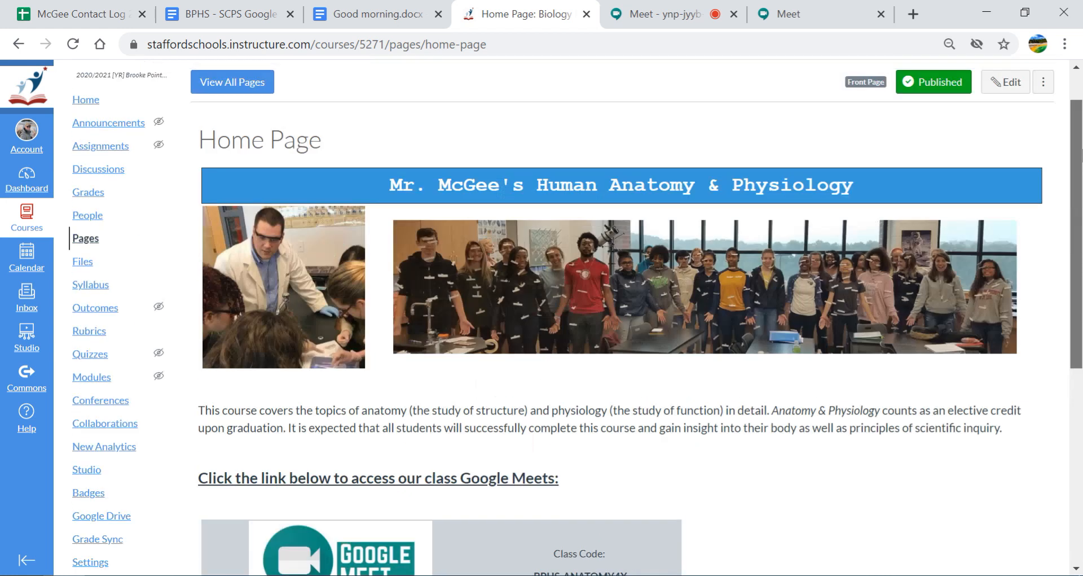
left_click(1005, 102)
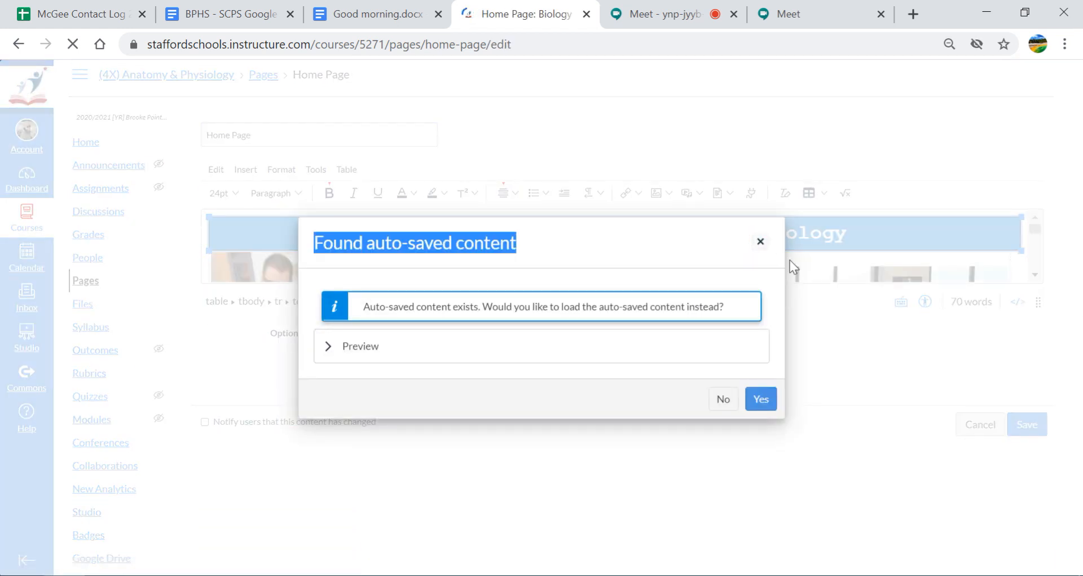
left_click(760, 242)
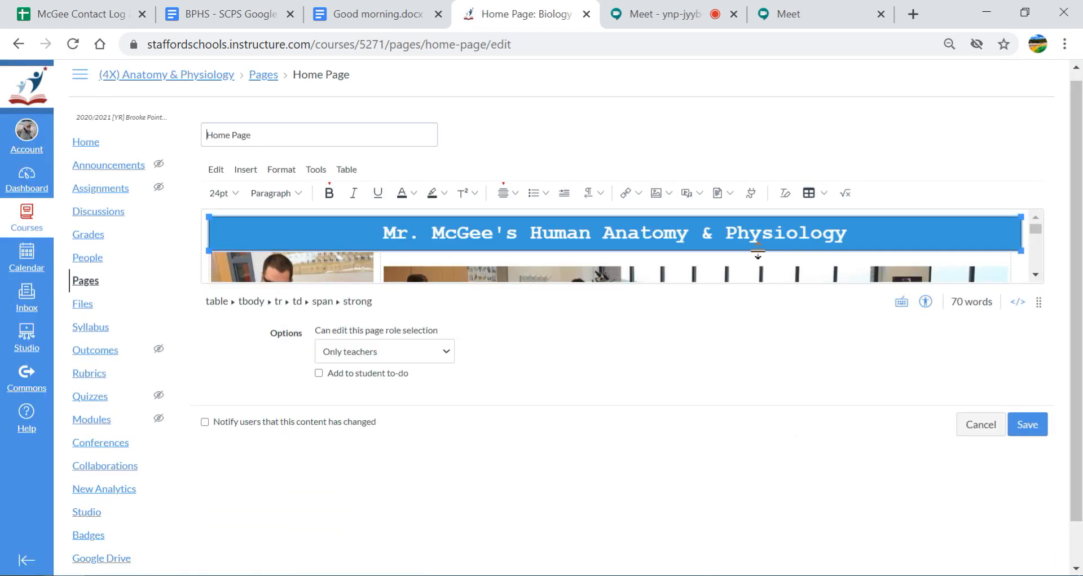
left_click(1021, 305)
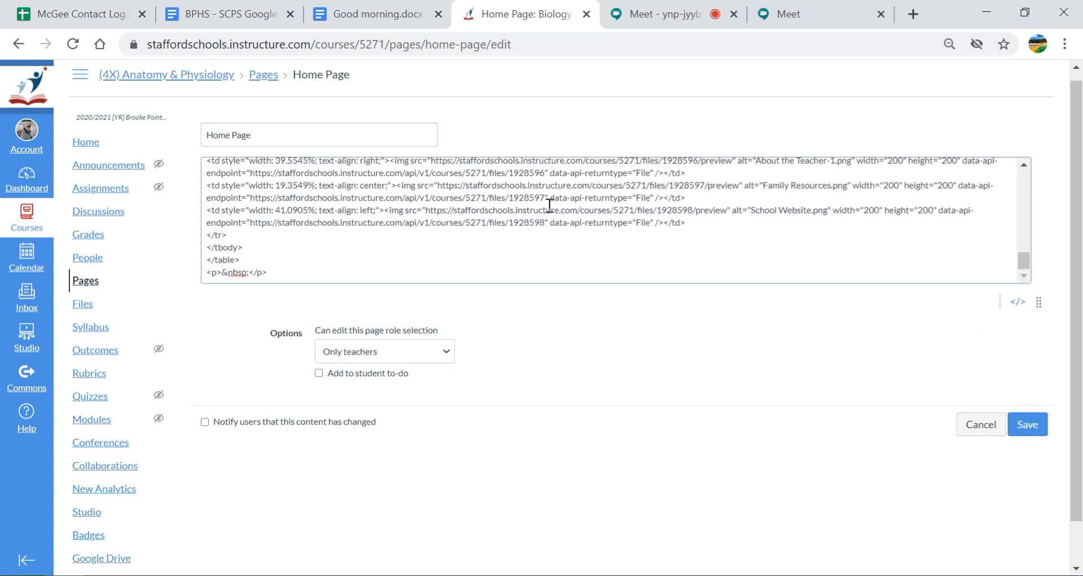
scroll(552, 208, "up", 2)
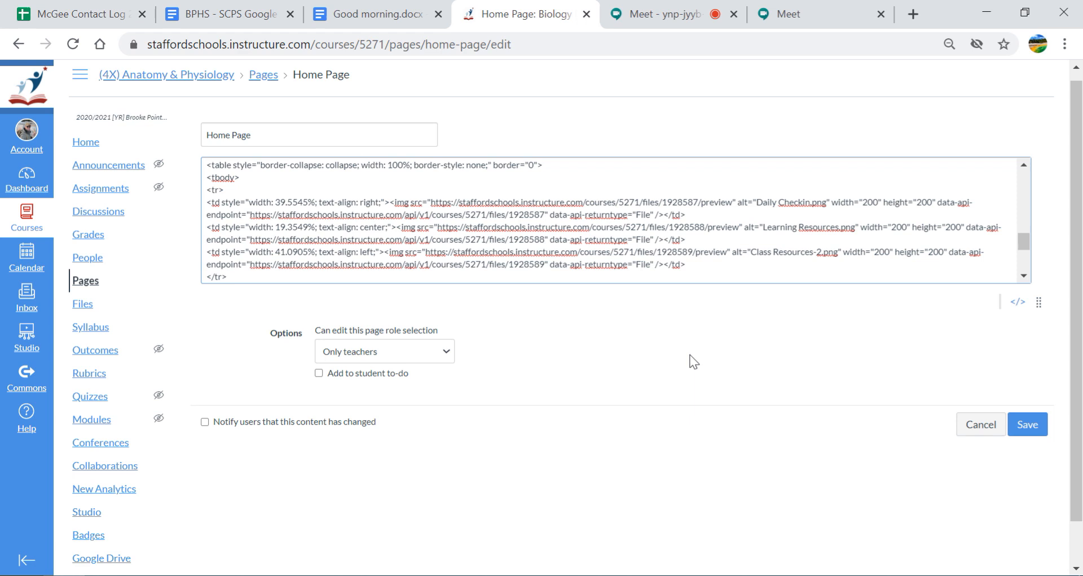